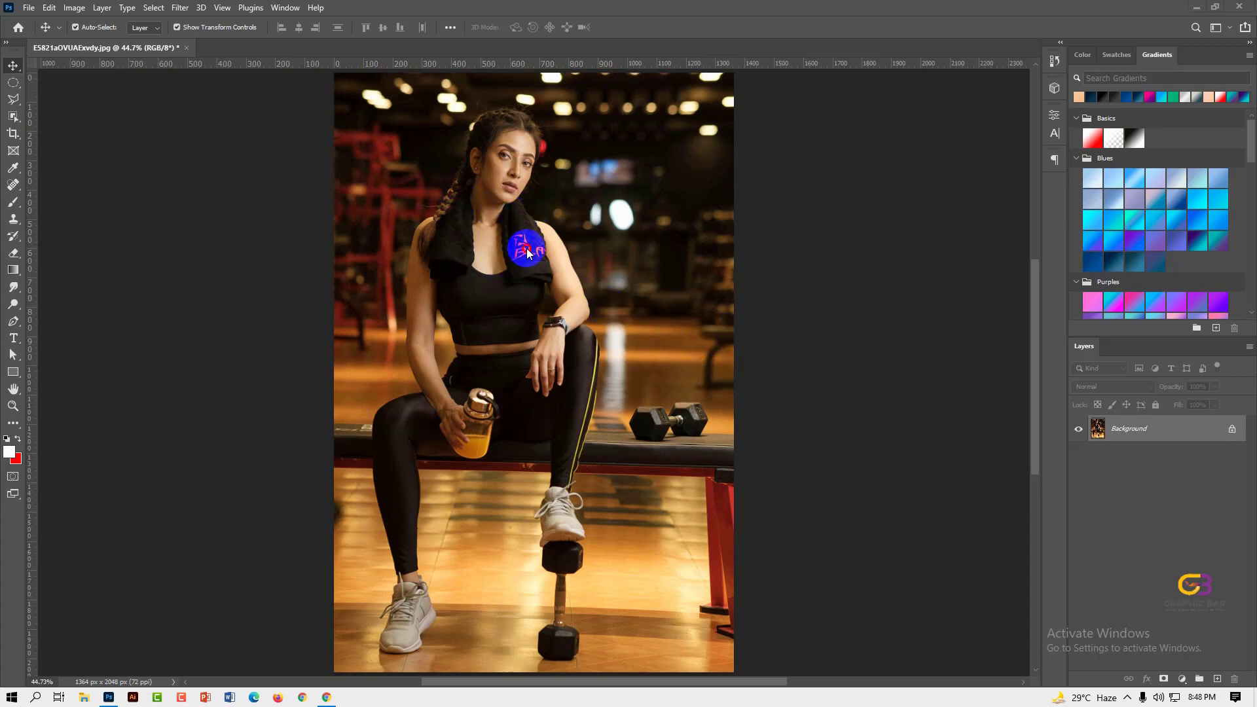
- Unlock the Background layer of the gym photo into a regular layer, leaving its layer style unchanged
left_click(1234, 430)
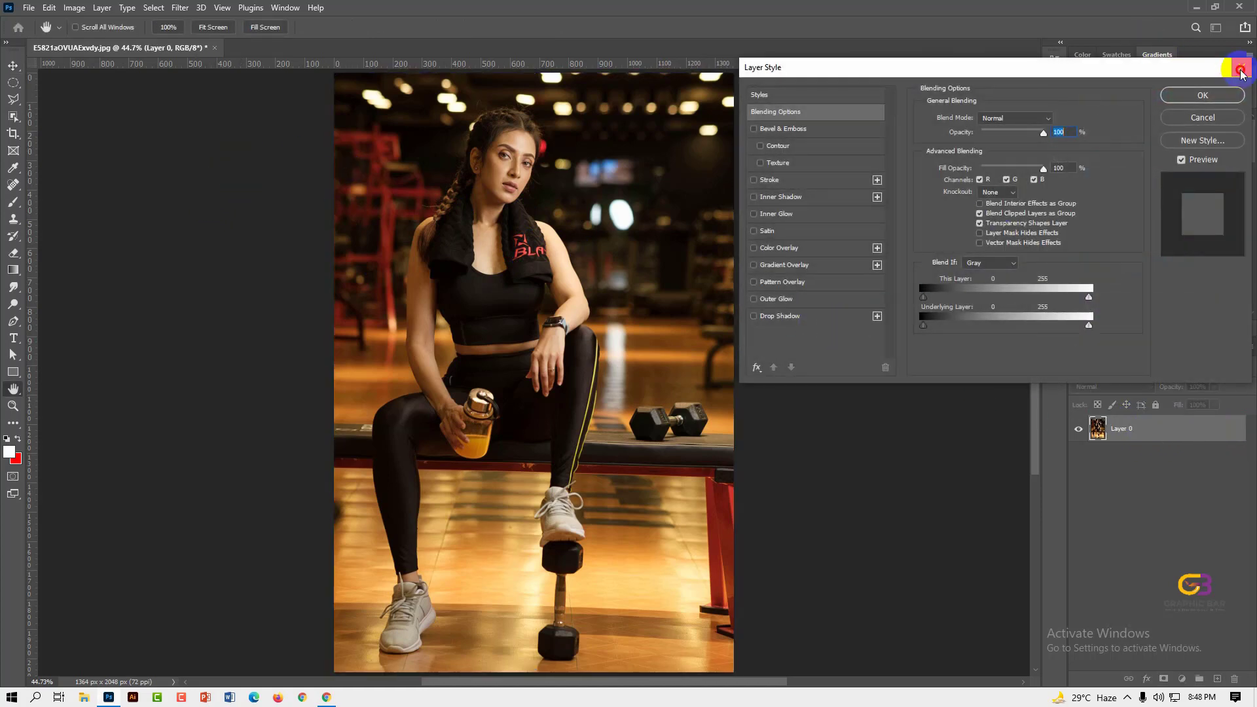
left_click(1242, 70)
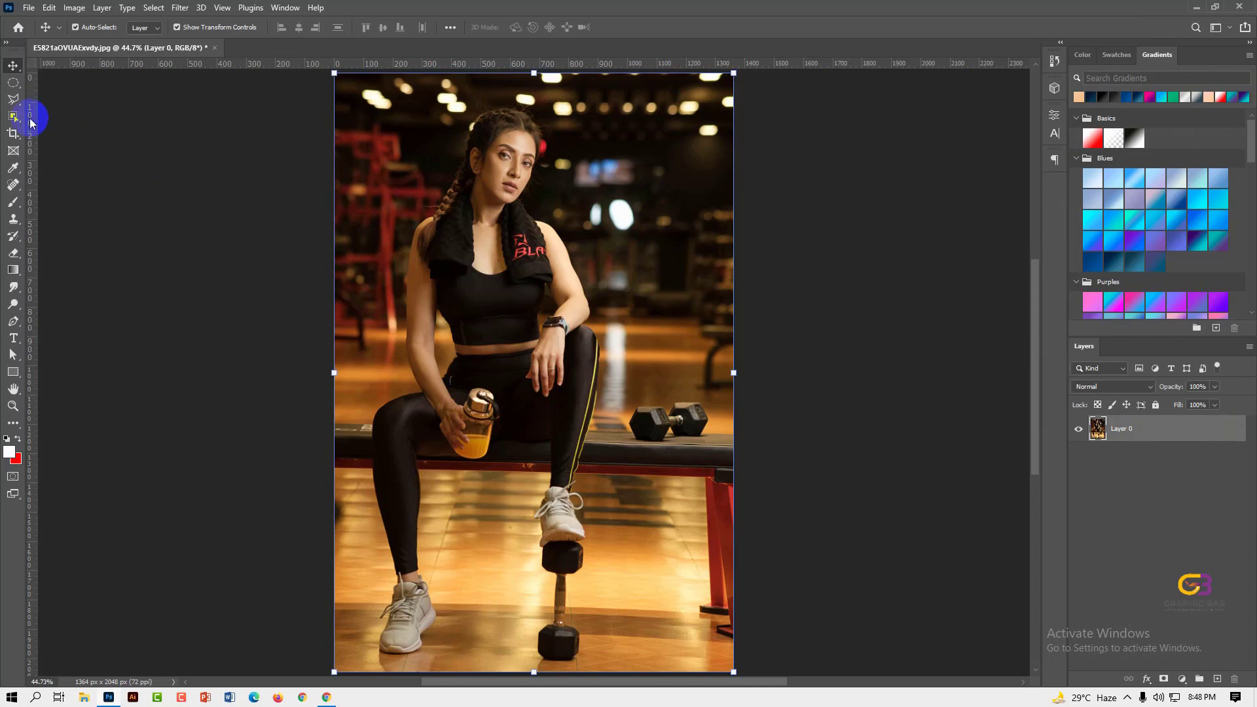
- Activate the Elliptical Marquee tool with its feather set to 0 px
left_click(13, 87)
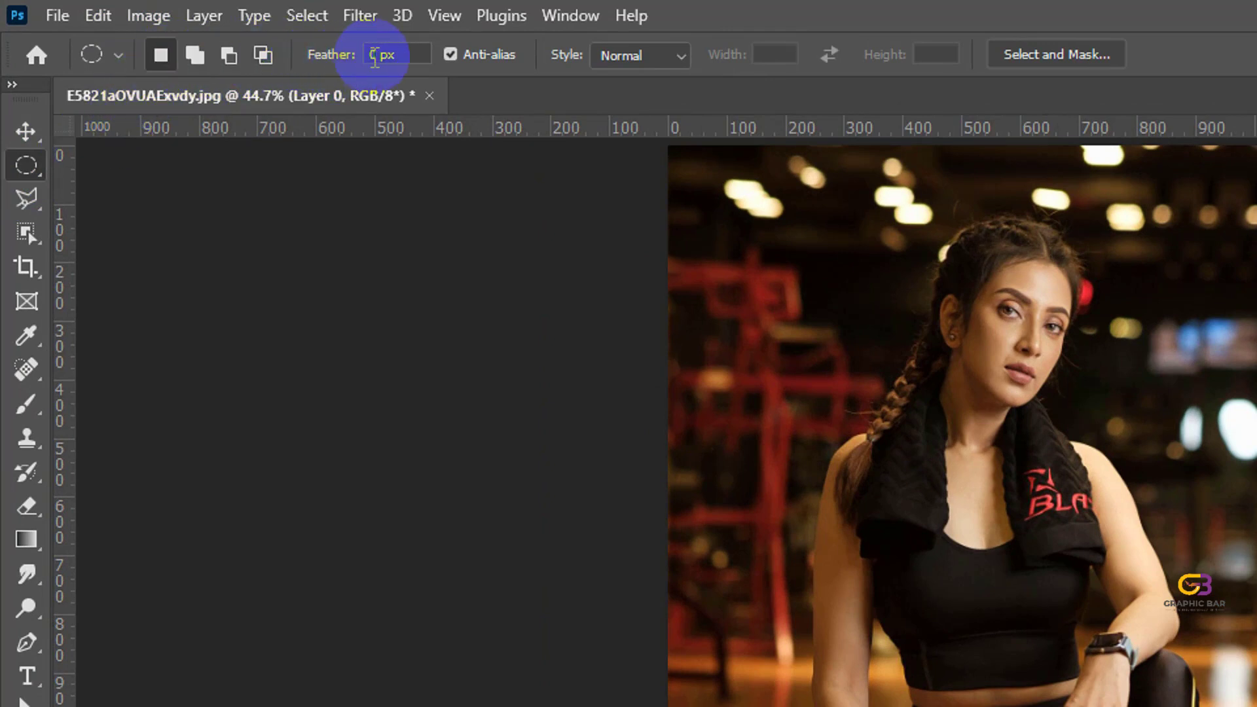
left_click(404, 58)
left_click(378, 53)
double_click(422, 52)
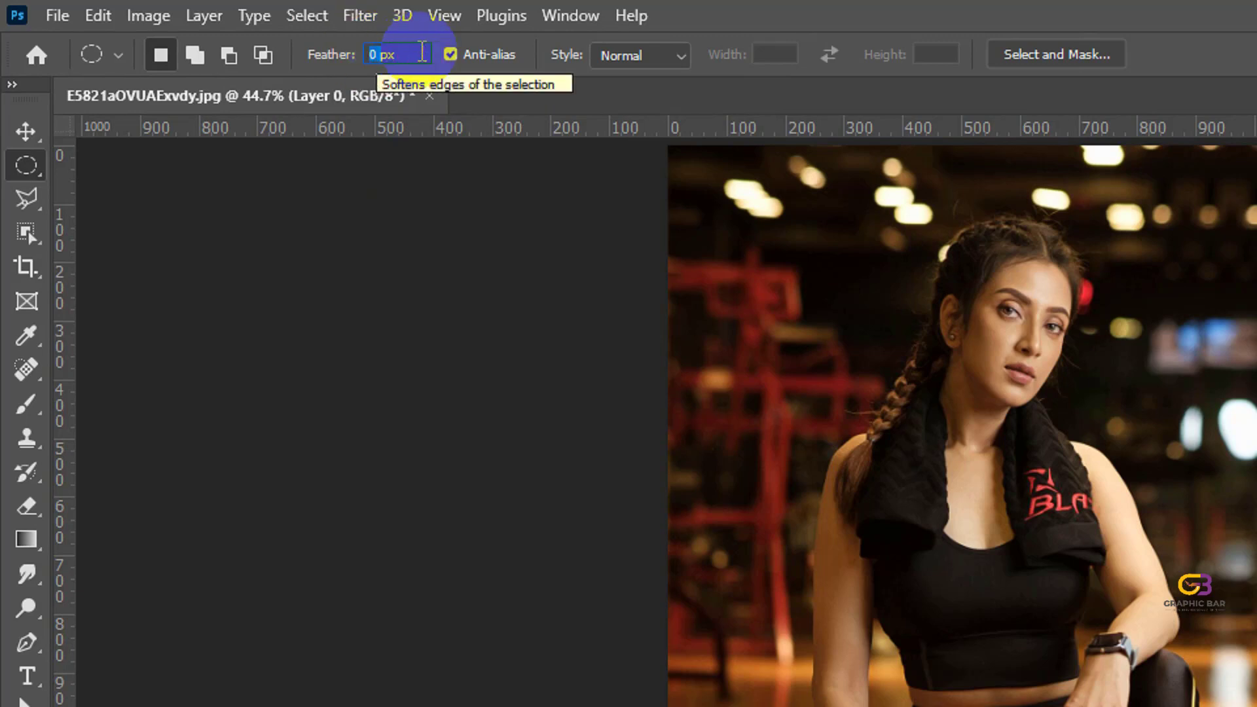
key("BackSpace")
type("25")
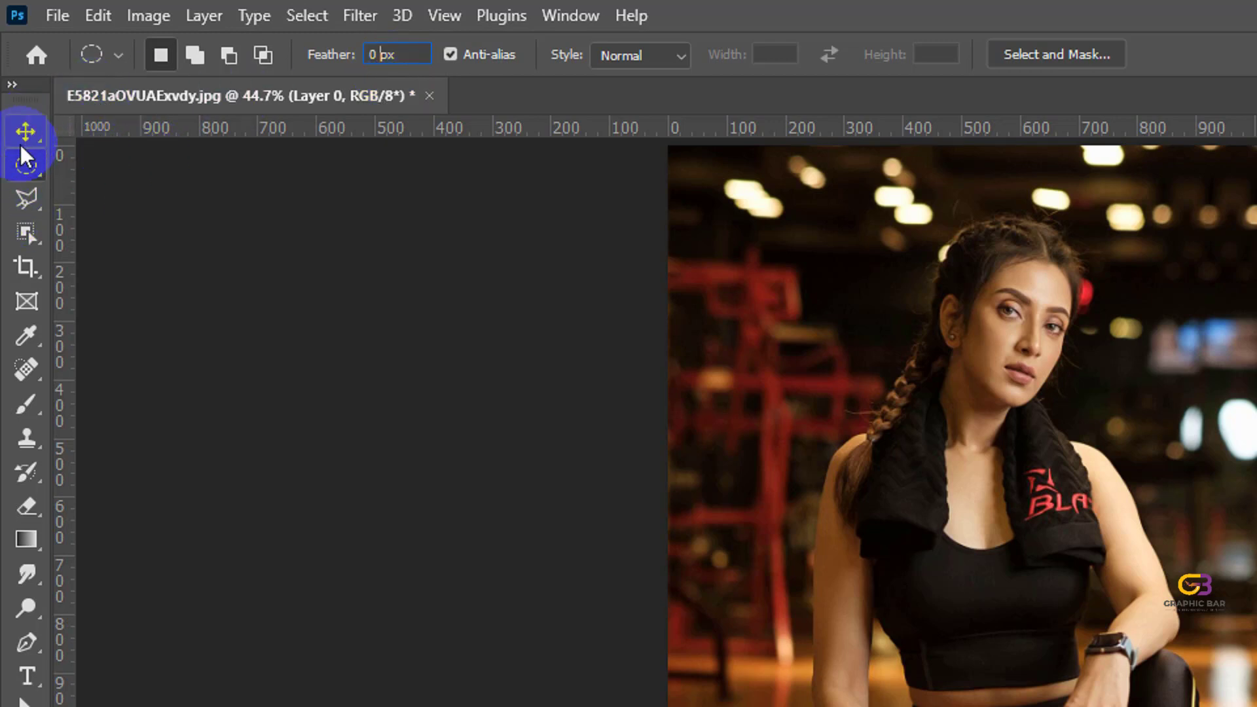
key("Return")
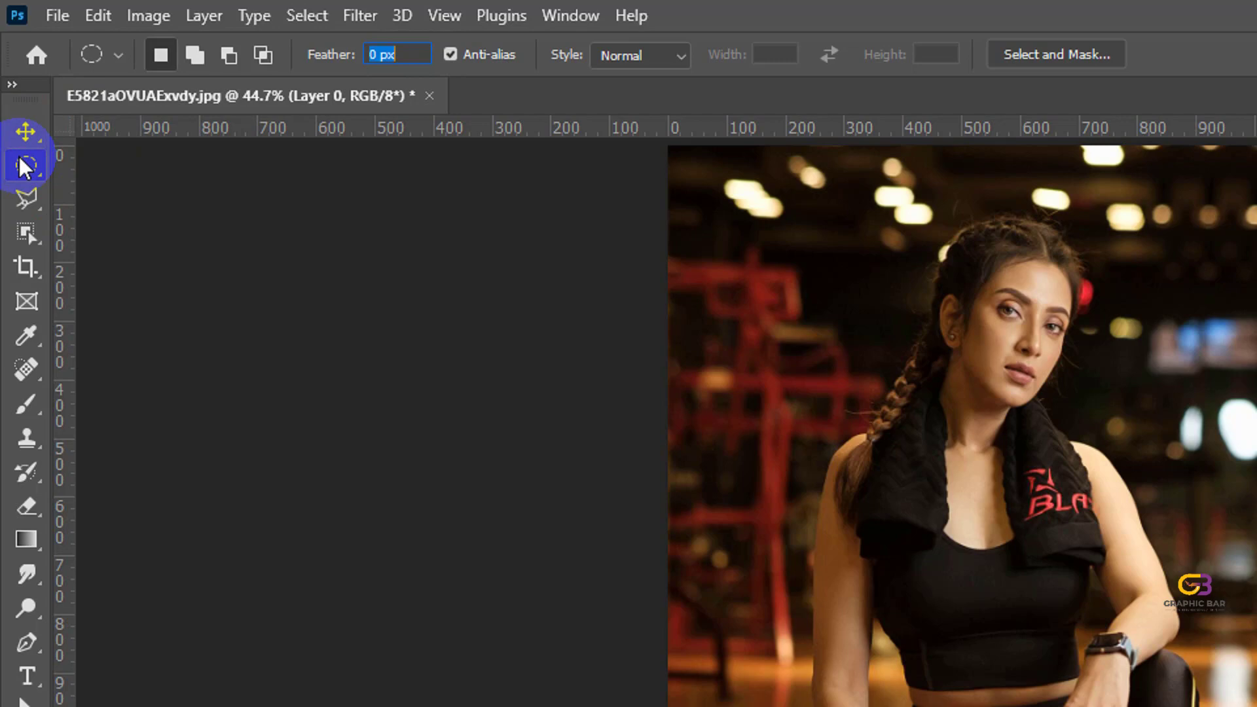
key("F5")
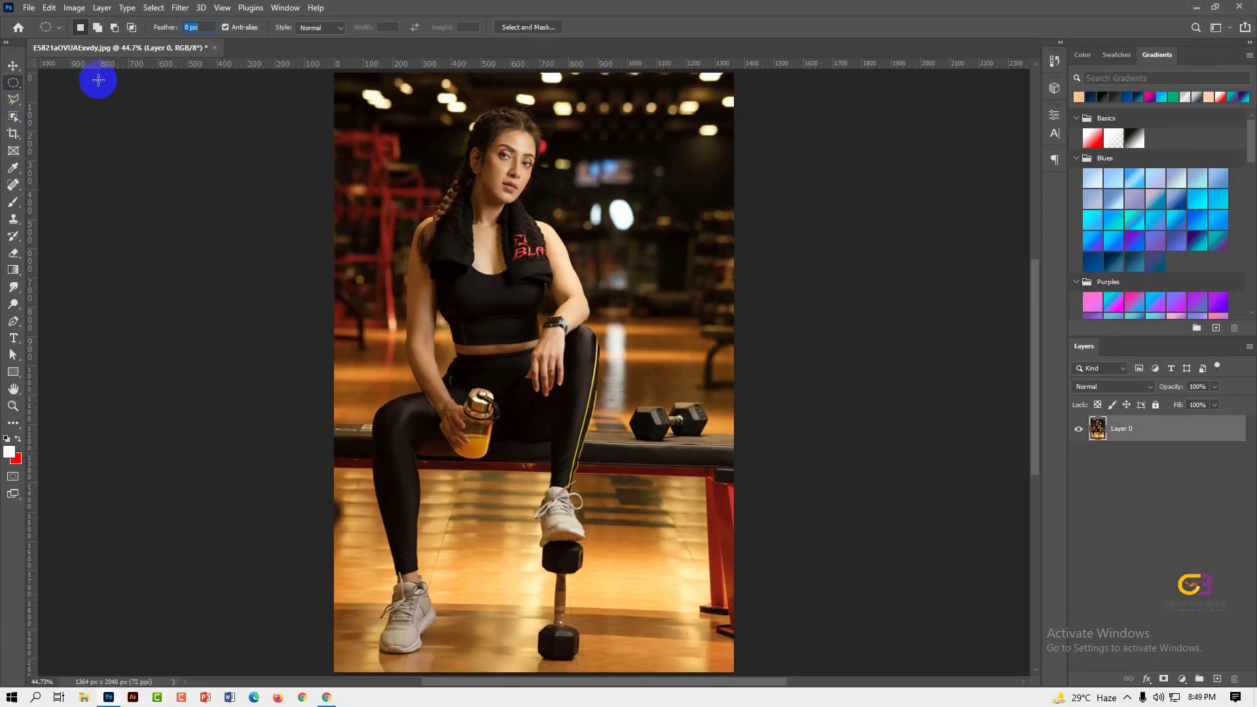
- Create a new A4 document of 210 x 297 mm at 300 pixels/inch in RGB with a white background
left_click(29, 7)
left_click(40, 20)
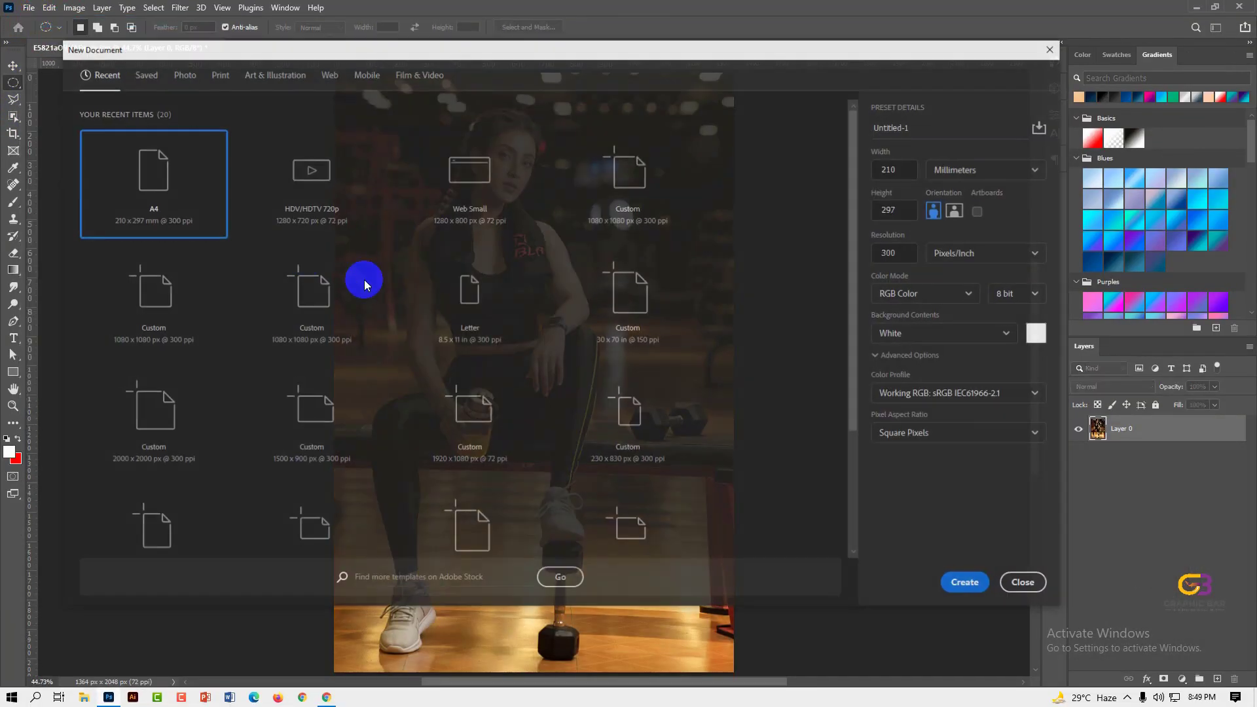
left_click(966, 586)
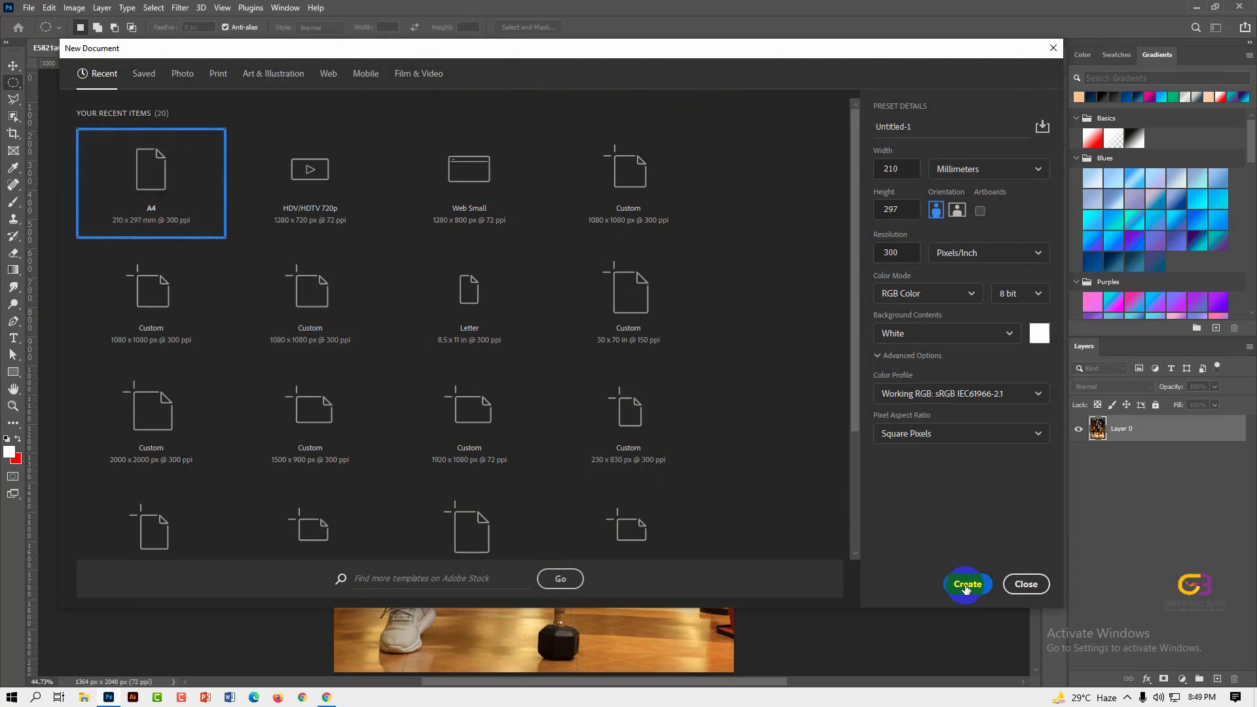
- Float the blank A4 document in its own window and arrange it beside the gym photo so both are visible
left_click(19, 71)
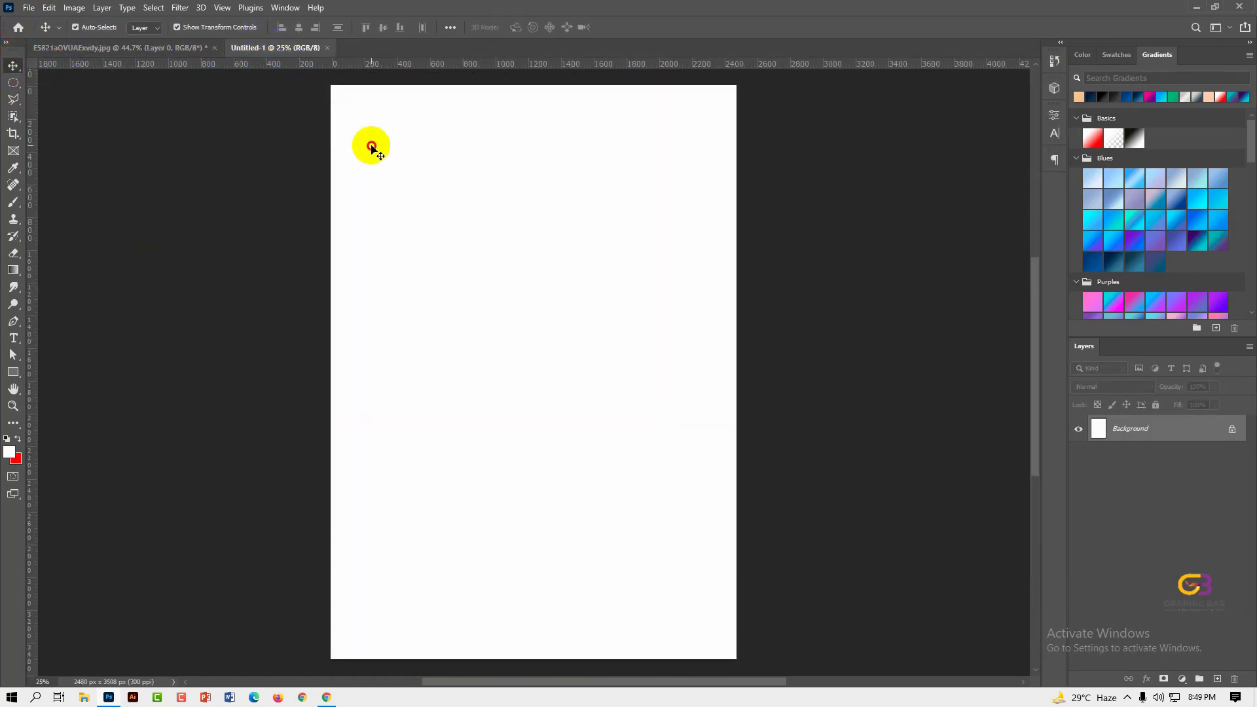
left_click_drag(287, 43, 325, 155)
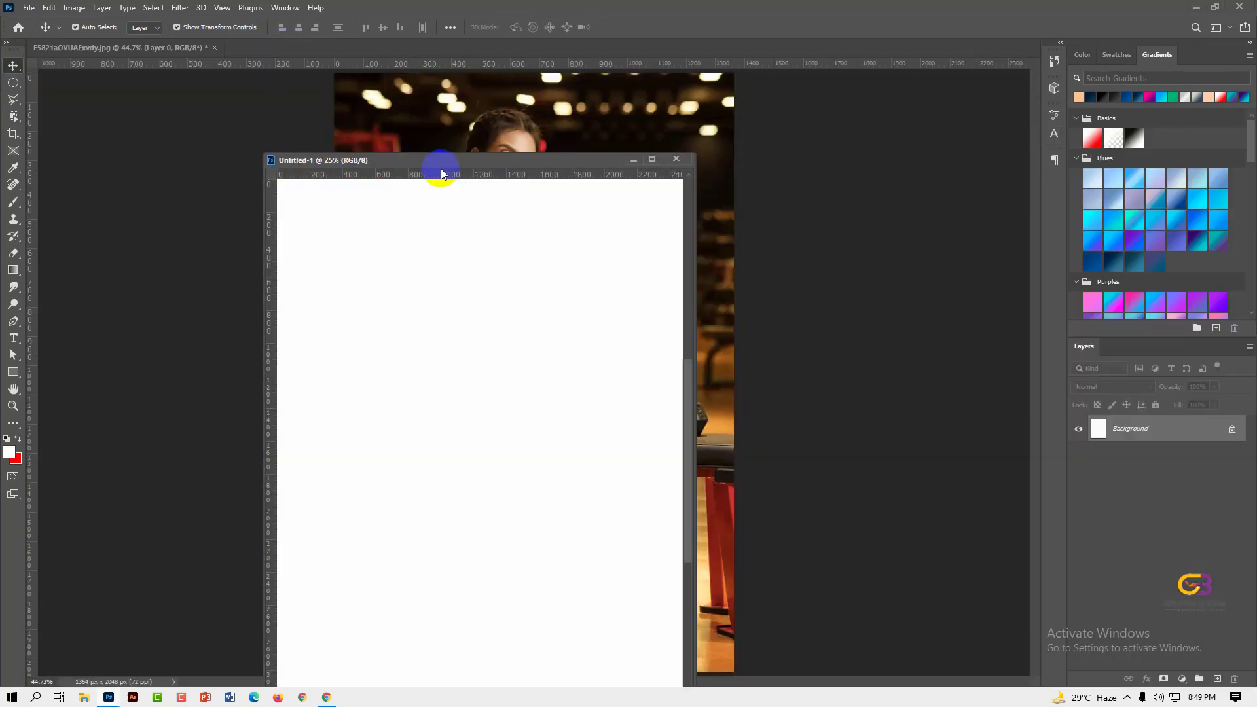
left_click_drag(521, 156, 858, 80)
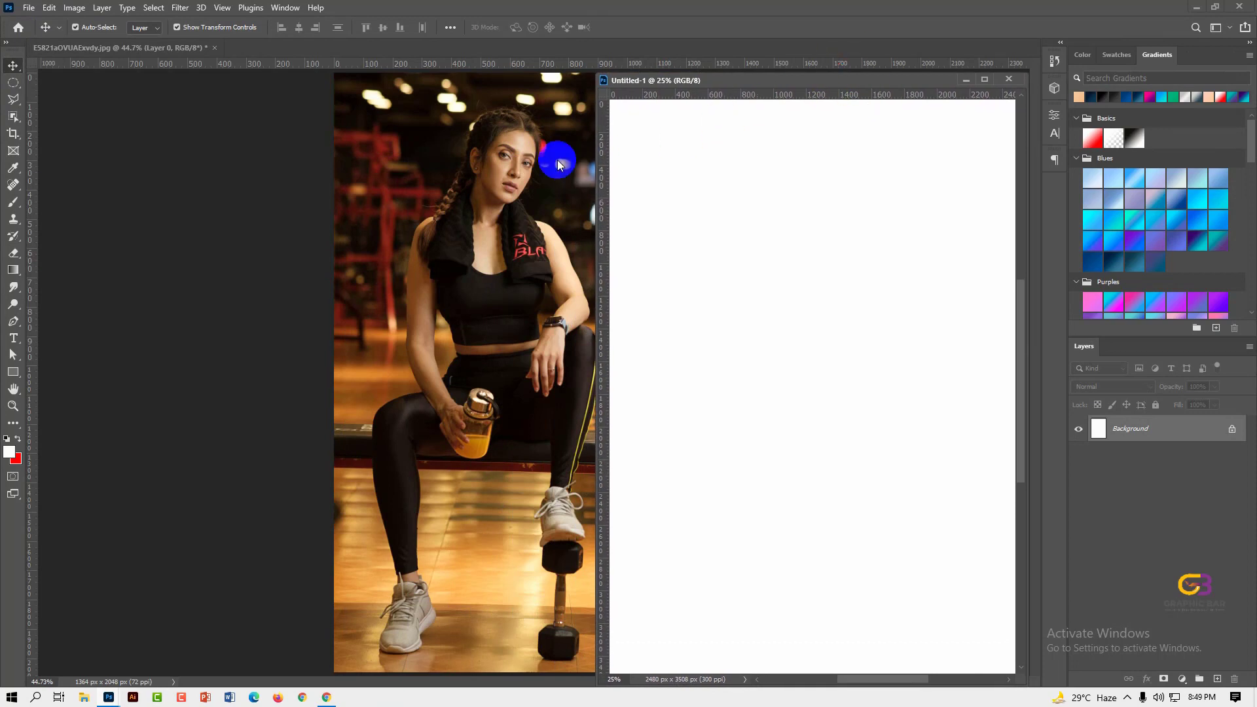
left_click(457, 174)
key("space")
left_click_drag(466, 179, 213, 184)
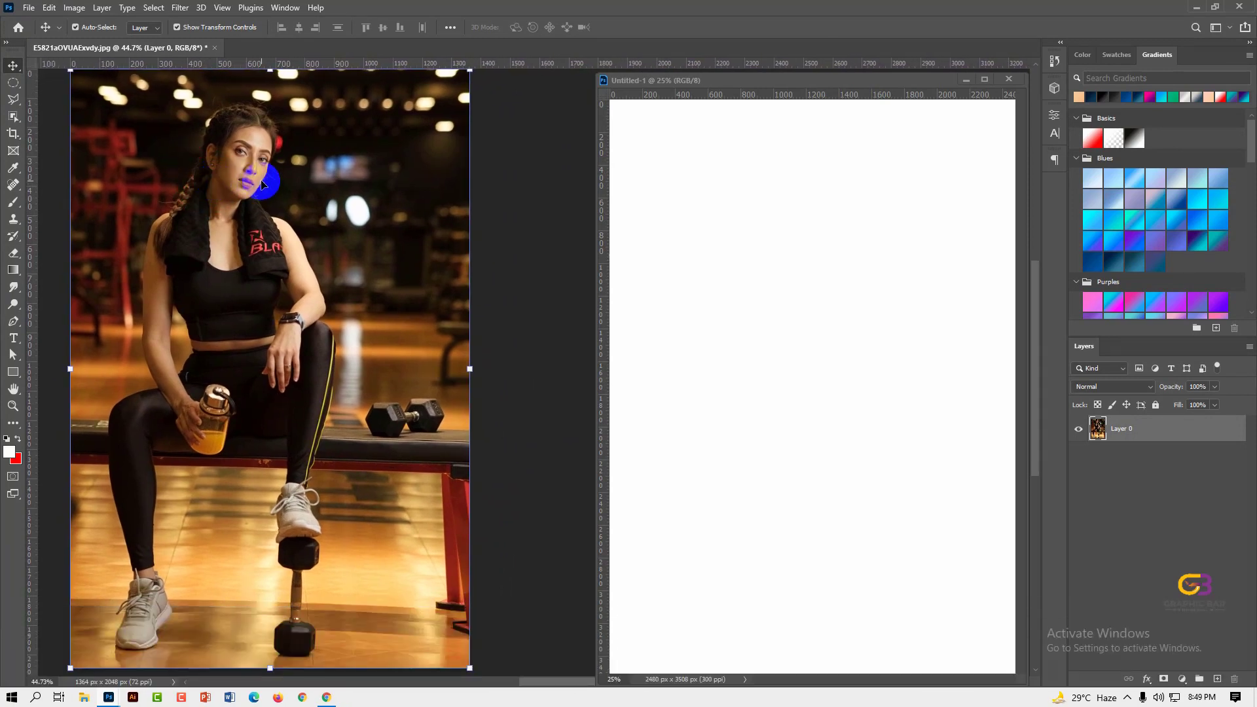
left_click_drag(702, 78, 675, 77)
left_click(352, 198)
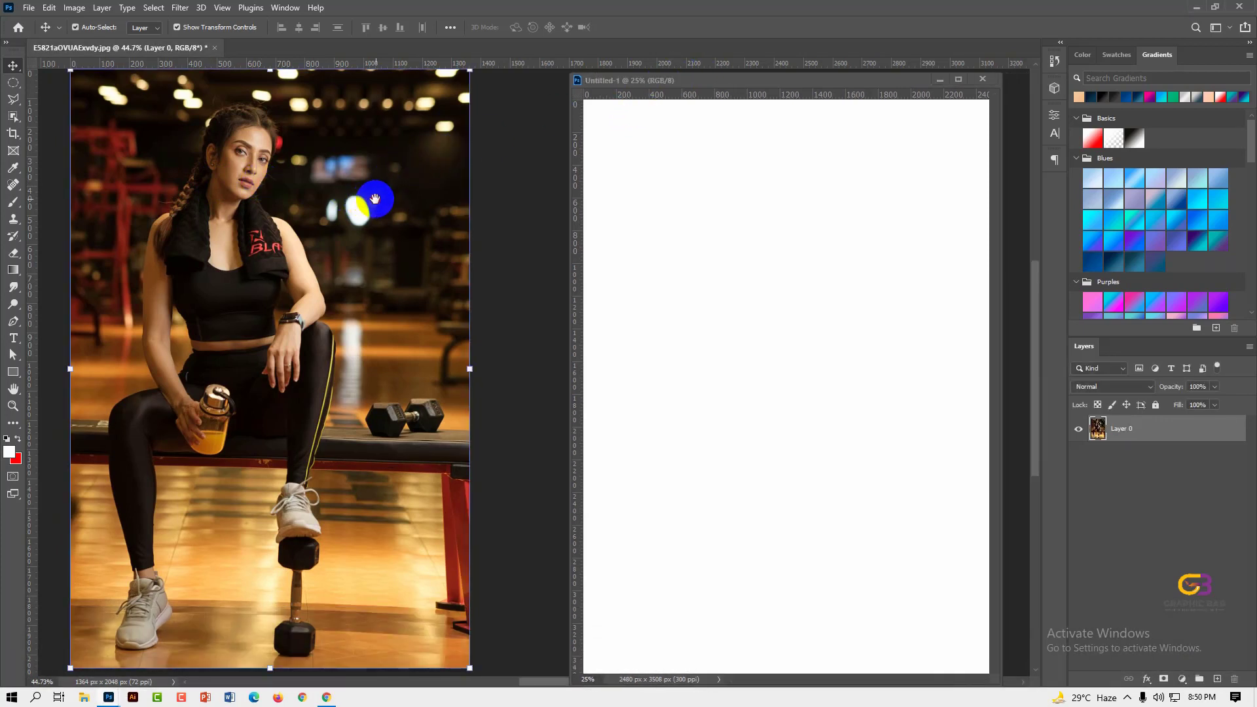
left_click_drag(340, 199, 365, 203)
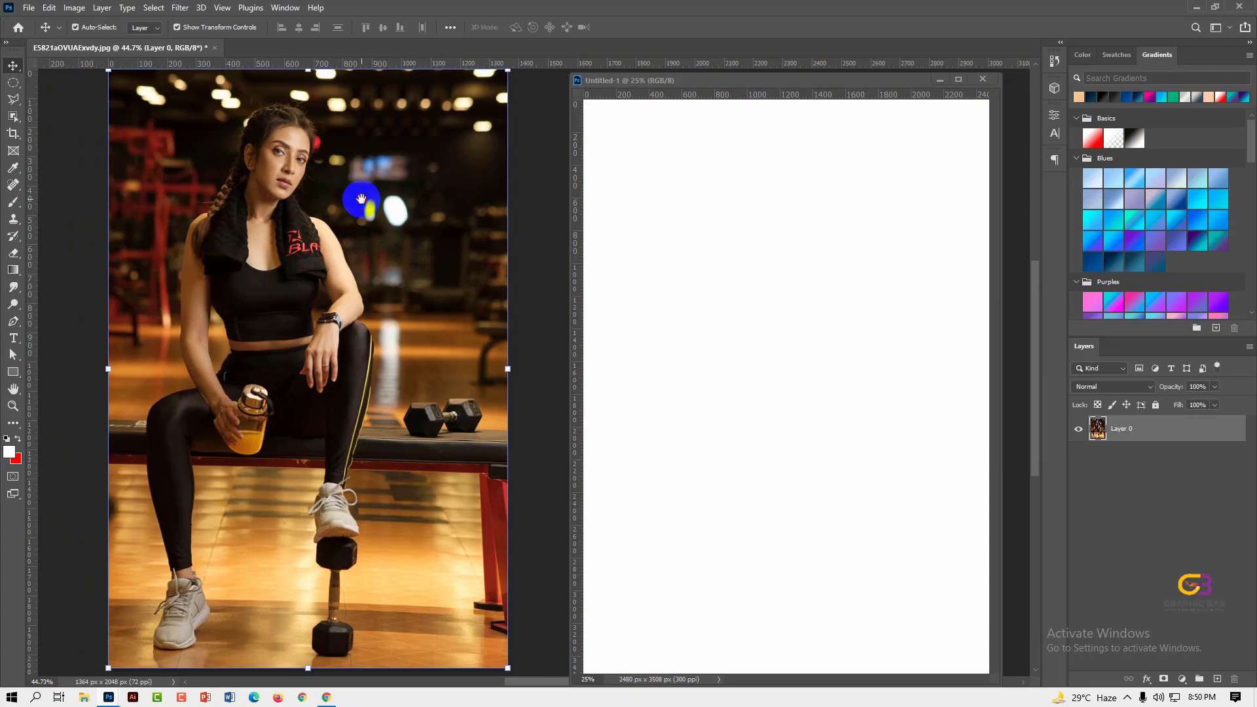
left_click(537, 160)
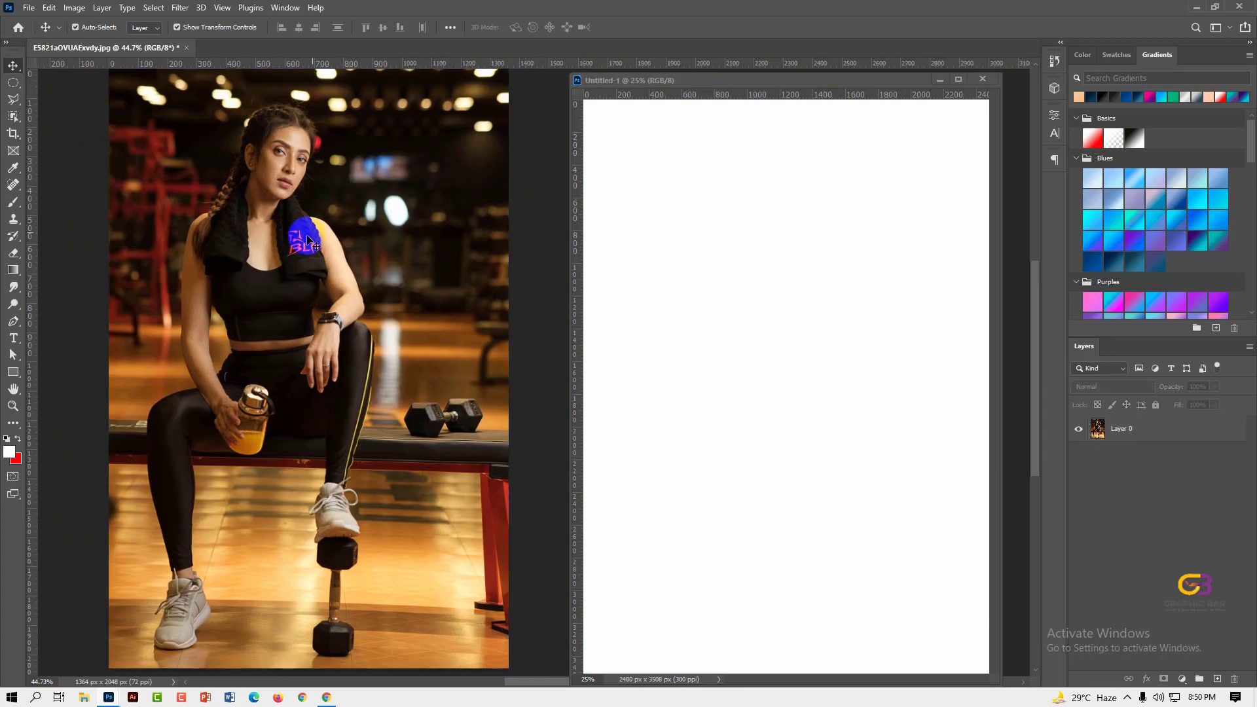
- Select a circle around the woman's face with the unfeathered Elliptical Marquee tool and copy it into the blank A4 document
left_click(14, 87)
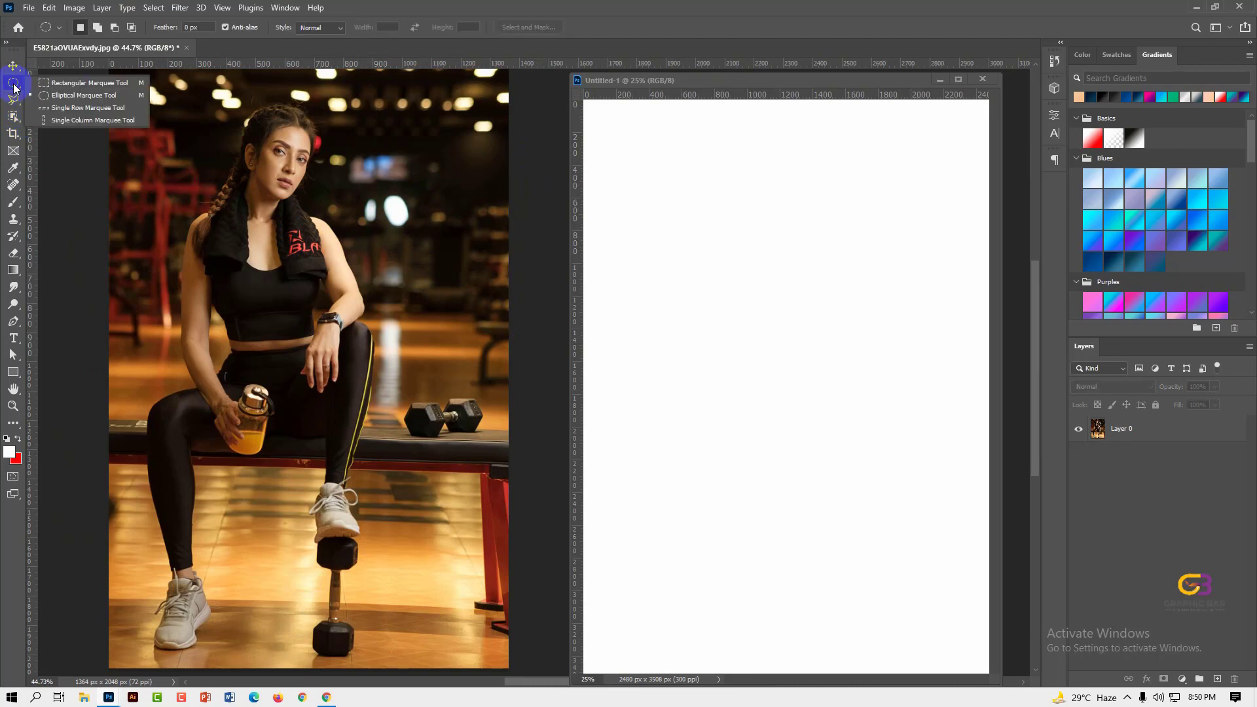
left_click(66, 96)
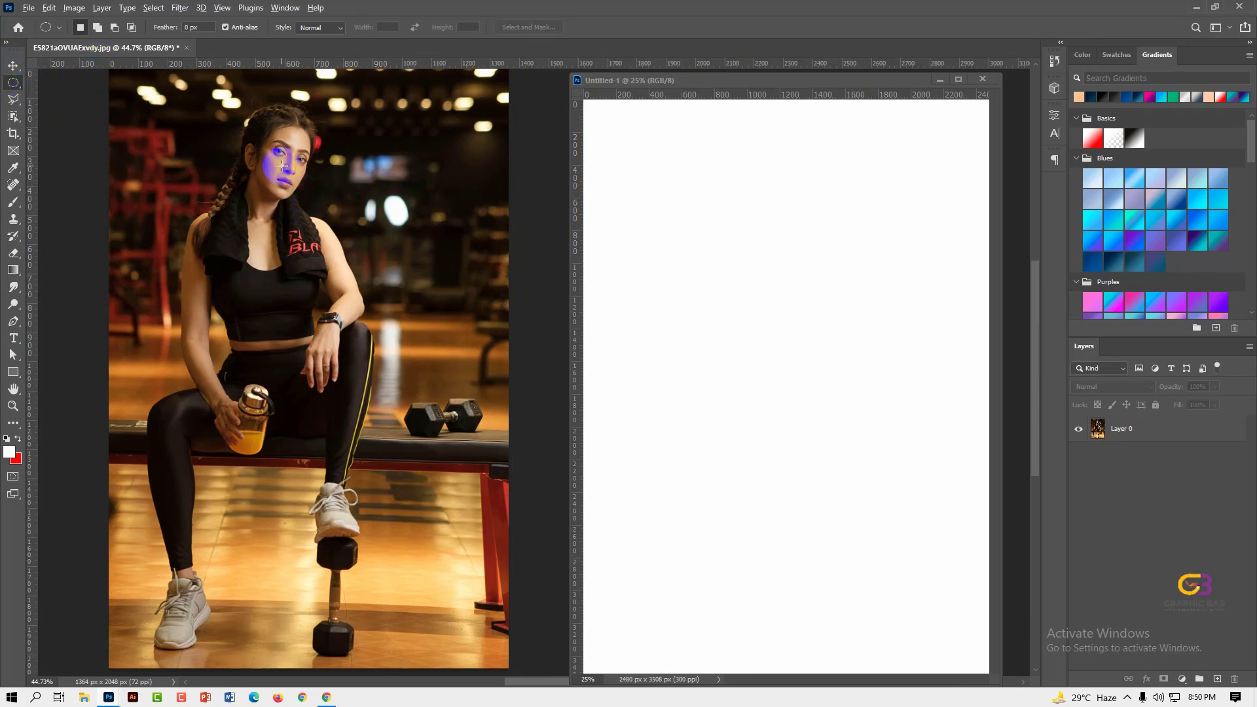
left_click_drag(281, 167, 344, 248)
left_click(13, 66)
left_click_drag(280, 155, 728, 246)
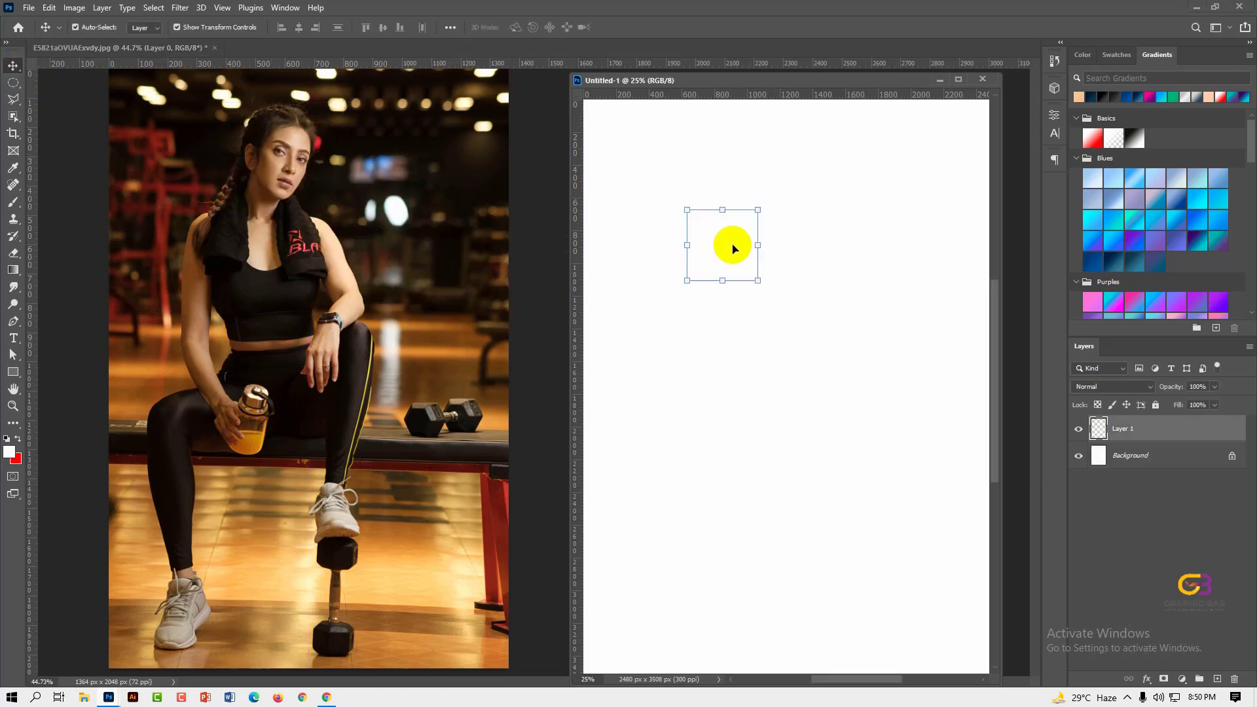
- Move the circular portrait cut-out up and to the left on the A4 page, leaving free space beside it
scroll(747, 255, "up", 8)
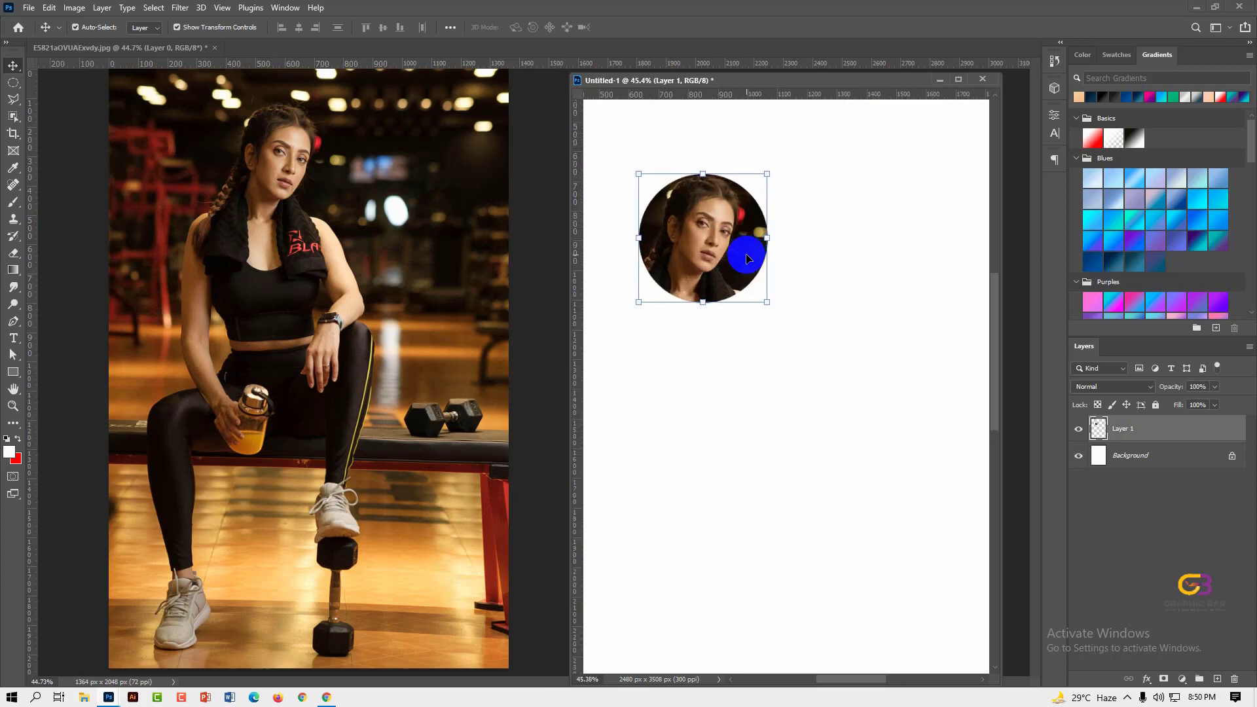
left_click(825, 197)
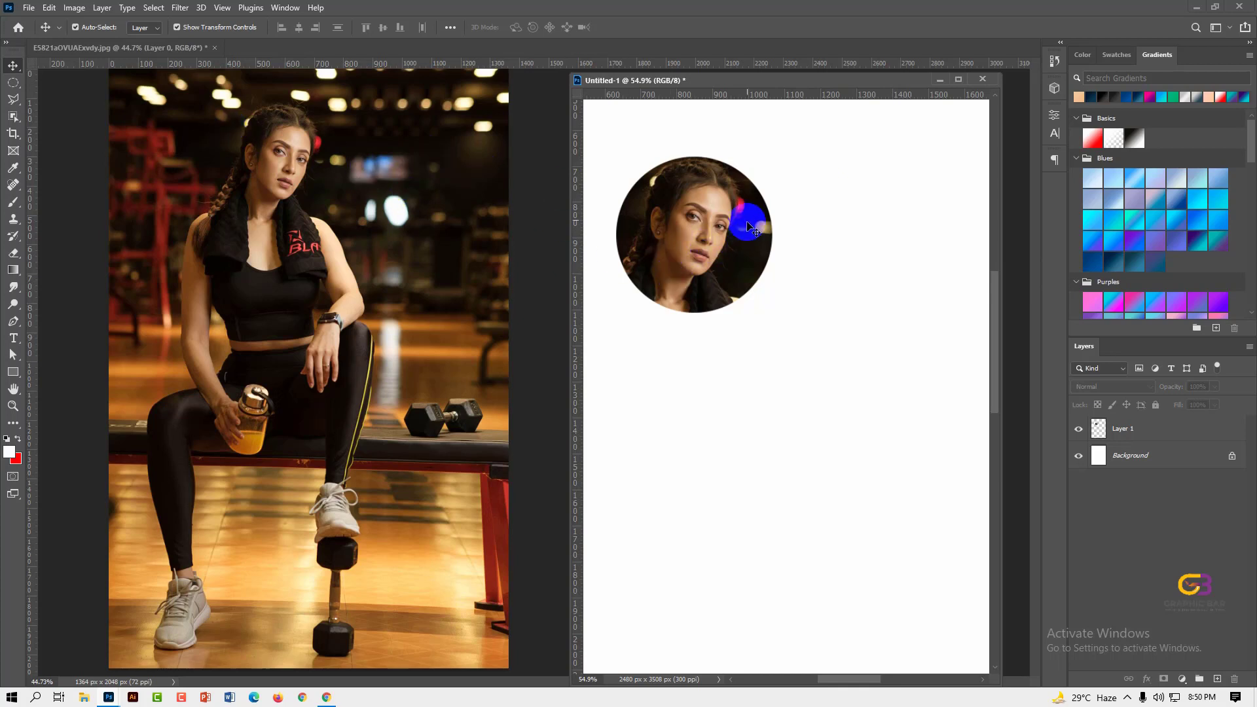
scroll(738, 216, "up", 12)
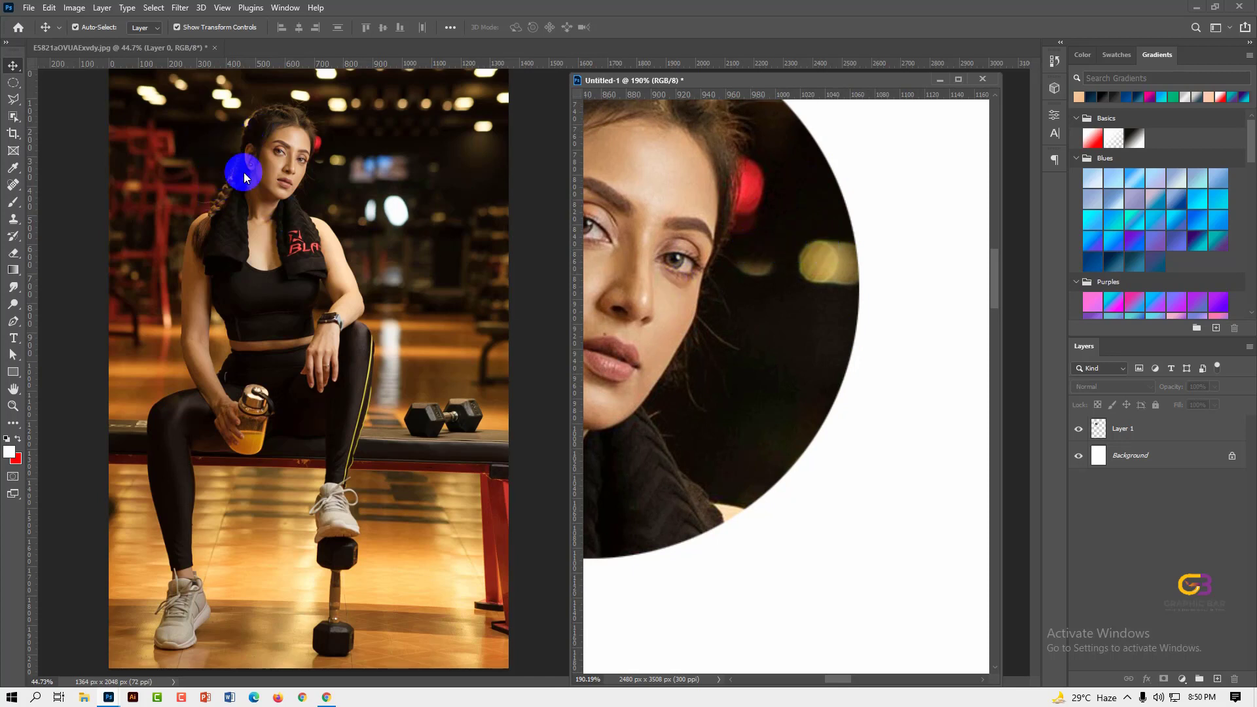
scroll(737, 284, "down", 2)
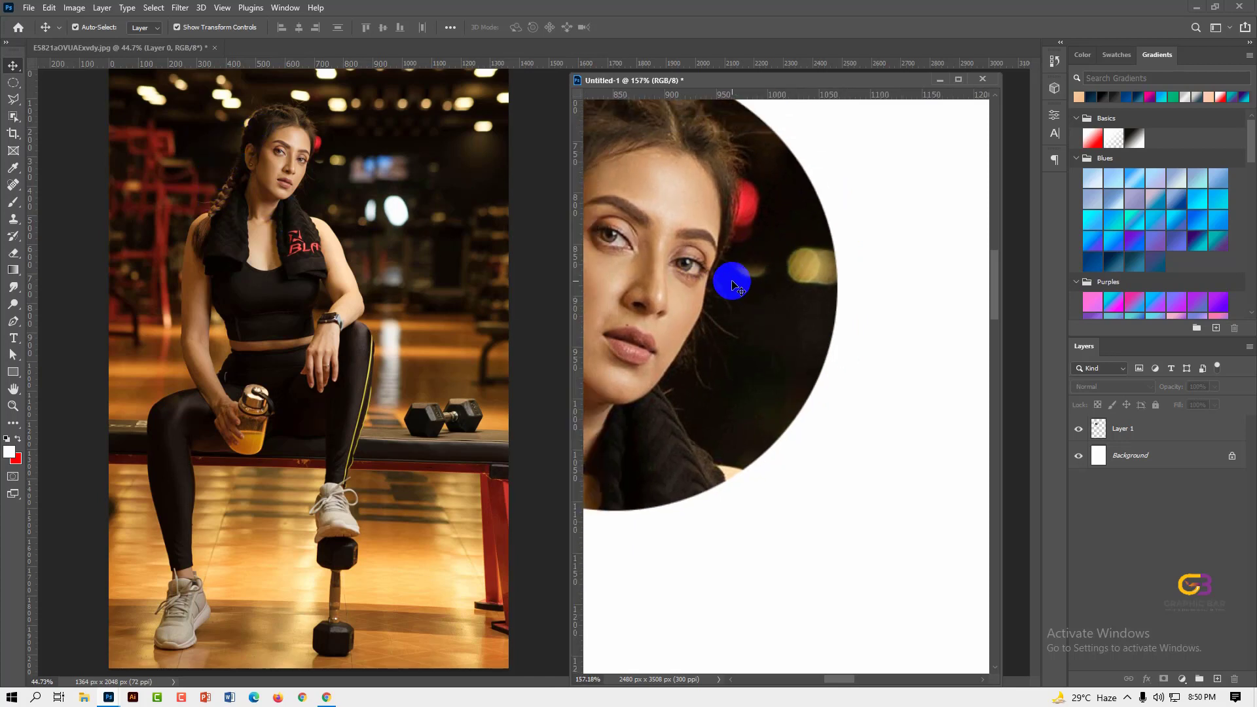
scroll(734, 287, "down", 5)
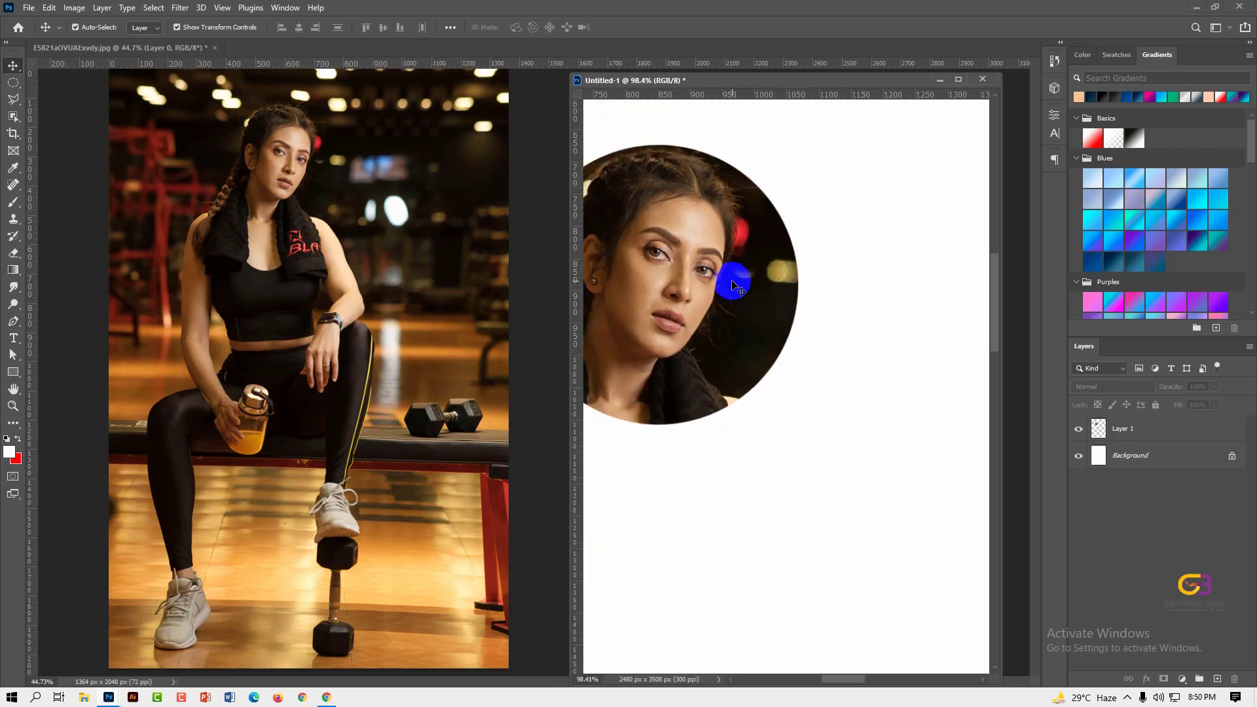
left_click_drag(695, 262, 720, 237)
left_click(881, 226)
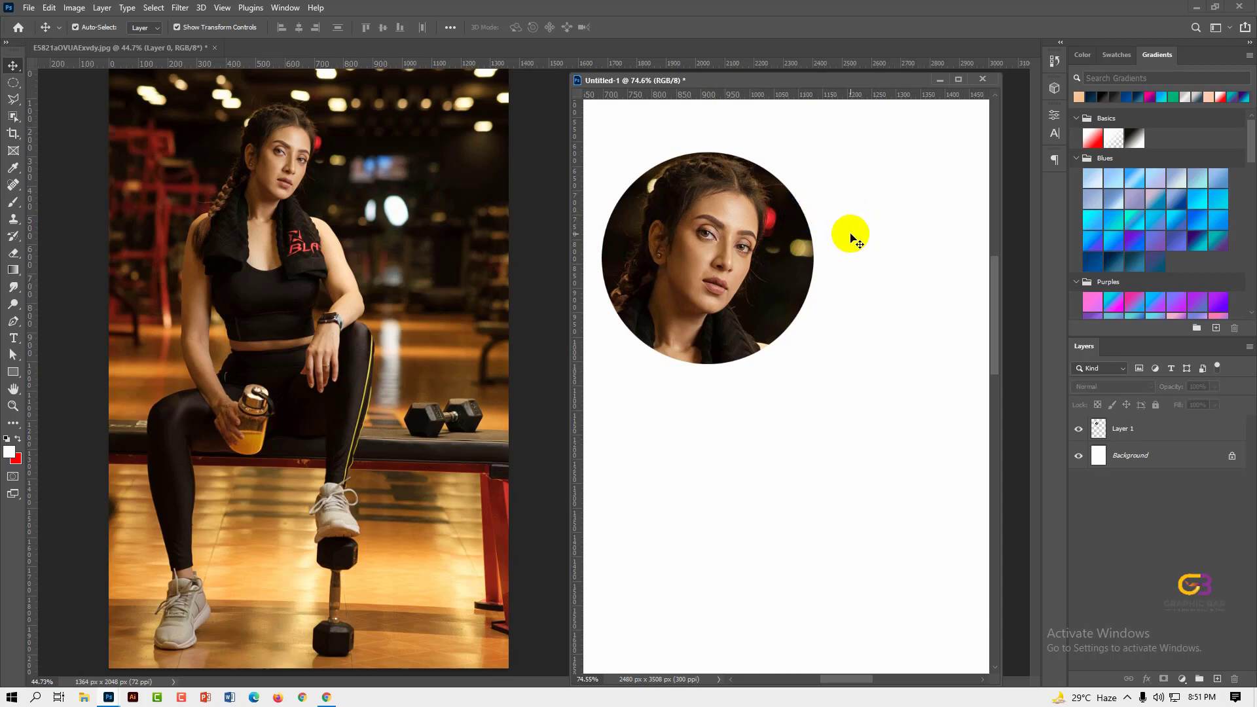
scroll(852, 249, "down", 5)
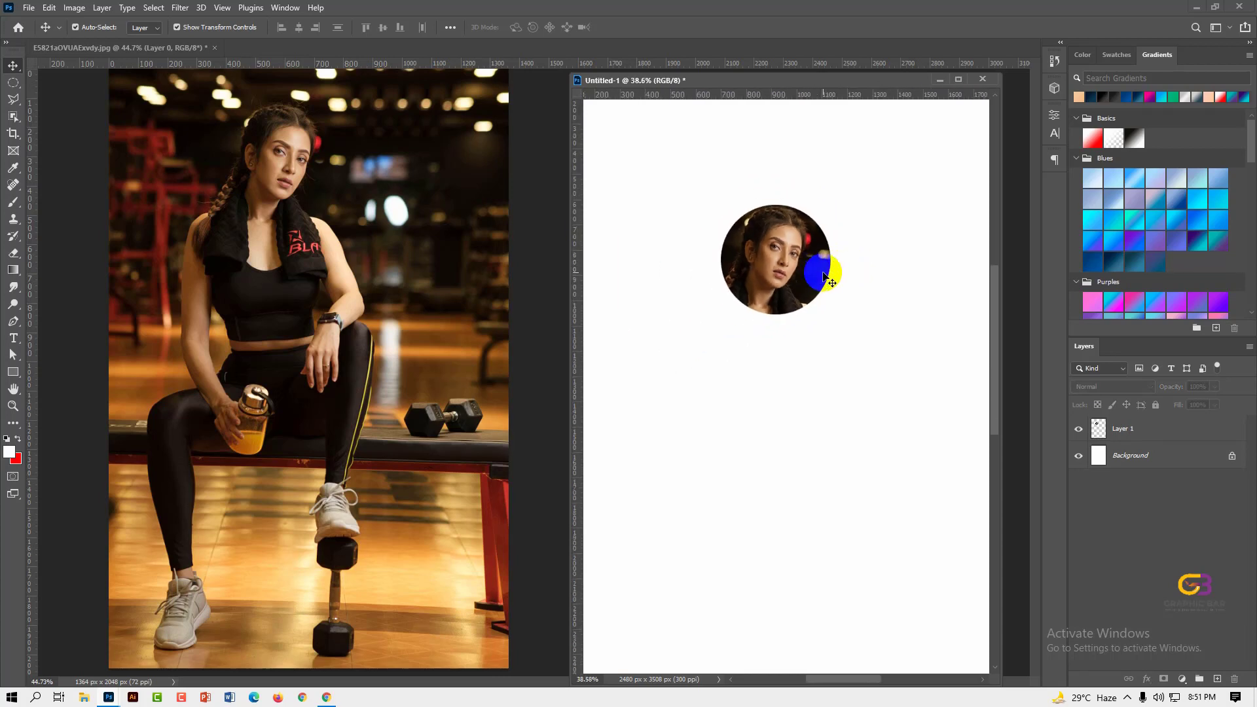
scroll(825, 276, "up", 2)
left_click_drag(741, 252, 680, 204)
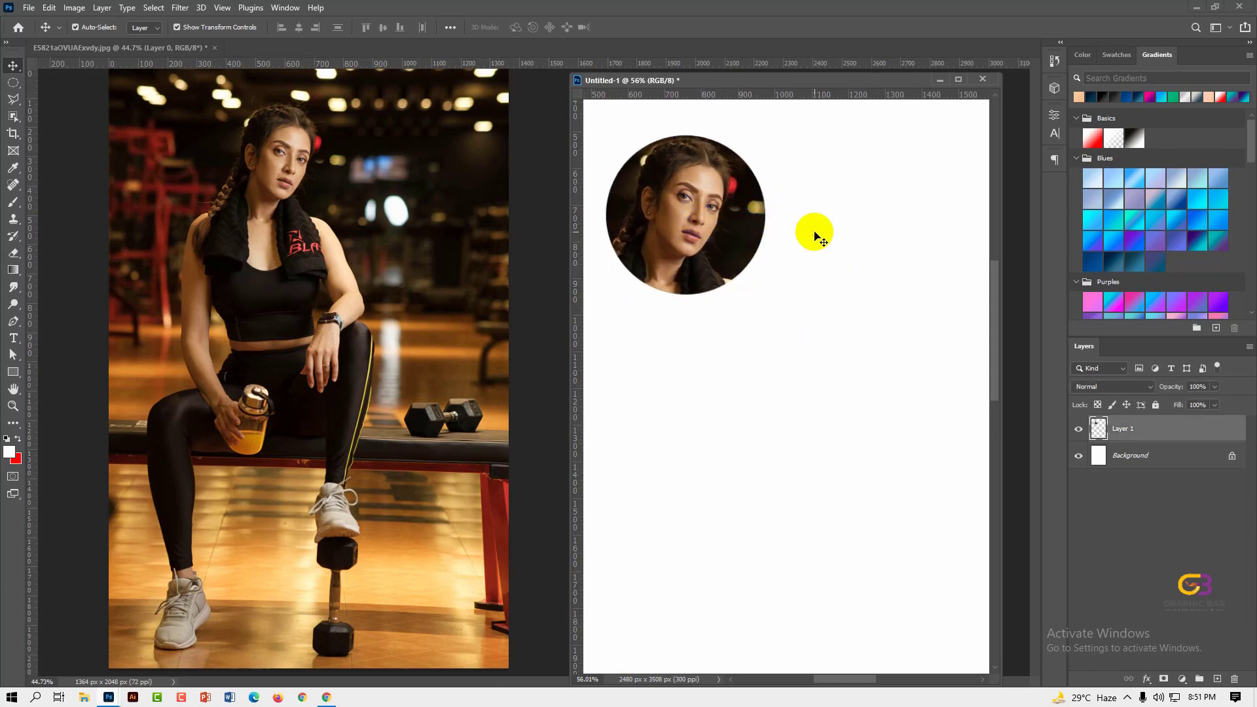
left_click(815, 235)
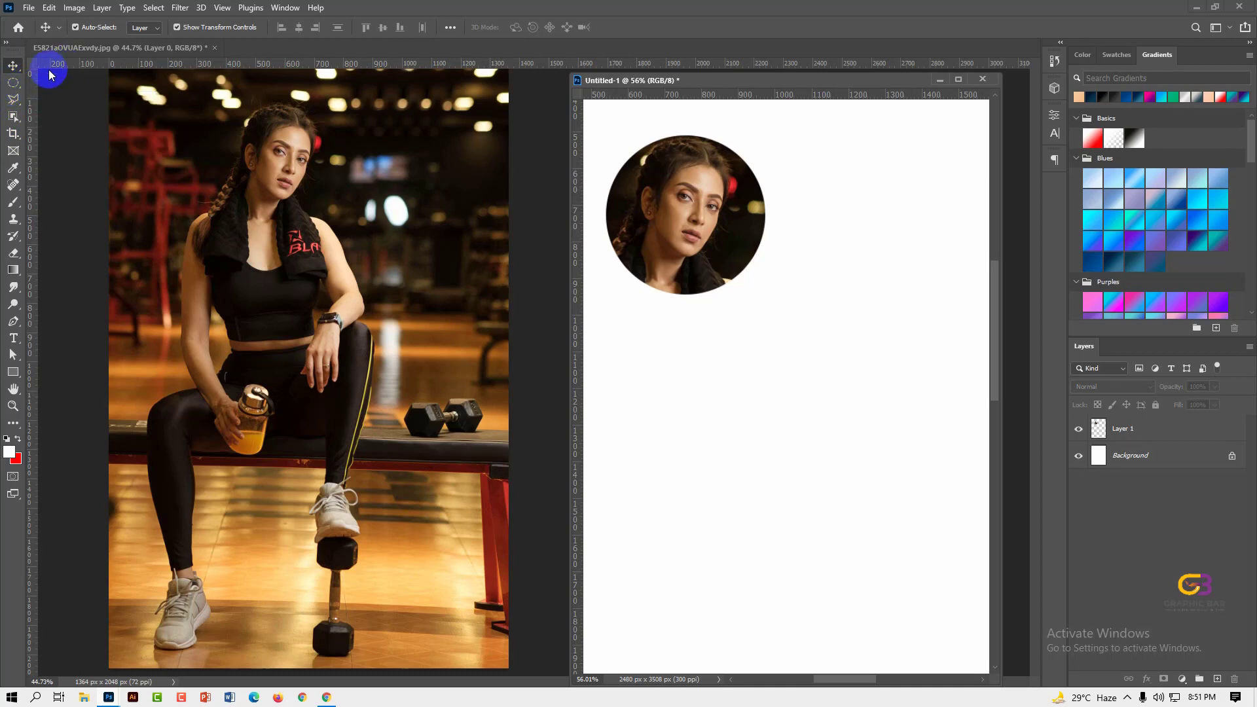
- Set the Elliptical Marquee tool's feather to 25 px
left_click(12, 84)
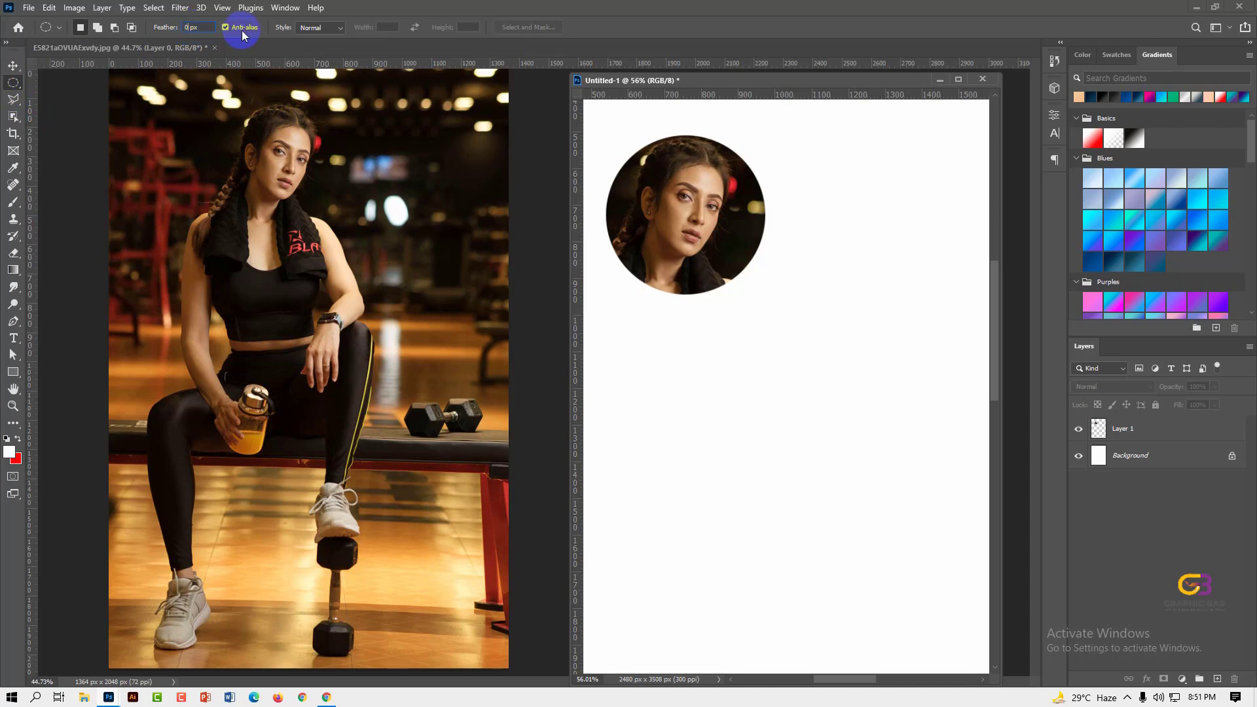
key("BackSpace")
type("25")
key("Return")
- Select a circle around the woman's face in the photo again and copy it beside the first cut-out on the A4 page
left_click(284, 183)
left_click(278, 176)
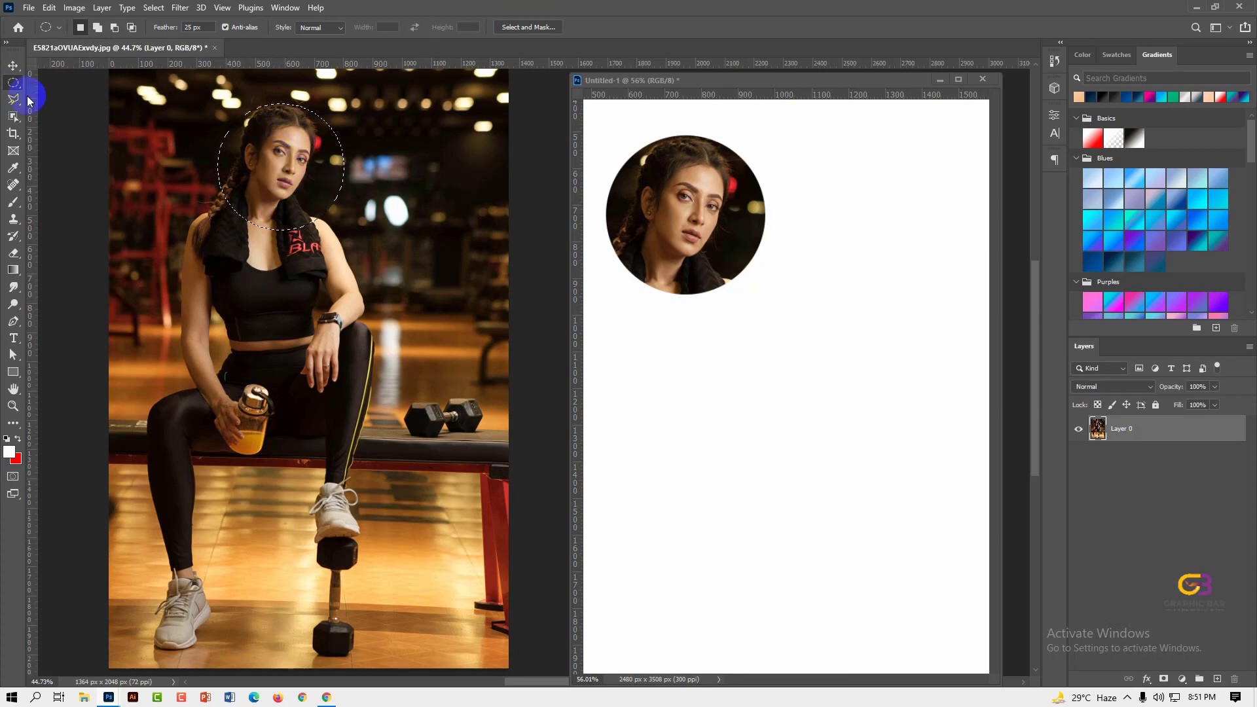
left_click(13, 66)
left_click(236, 168)
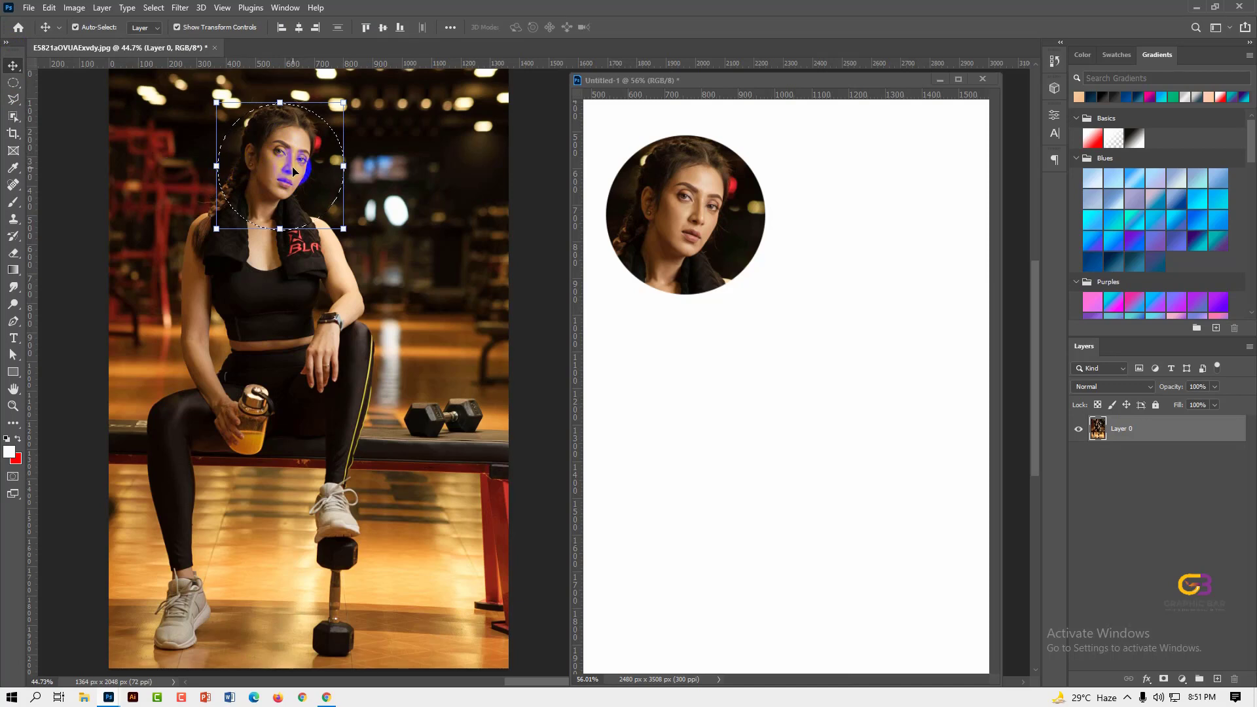
left_click(272, 157)
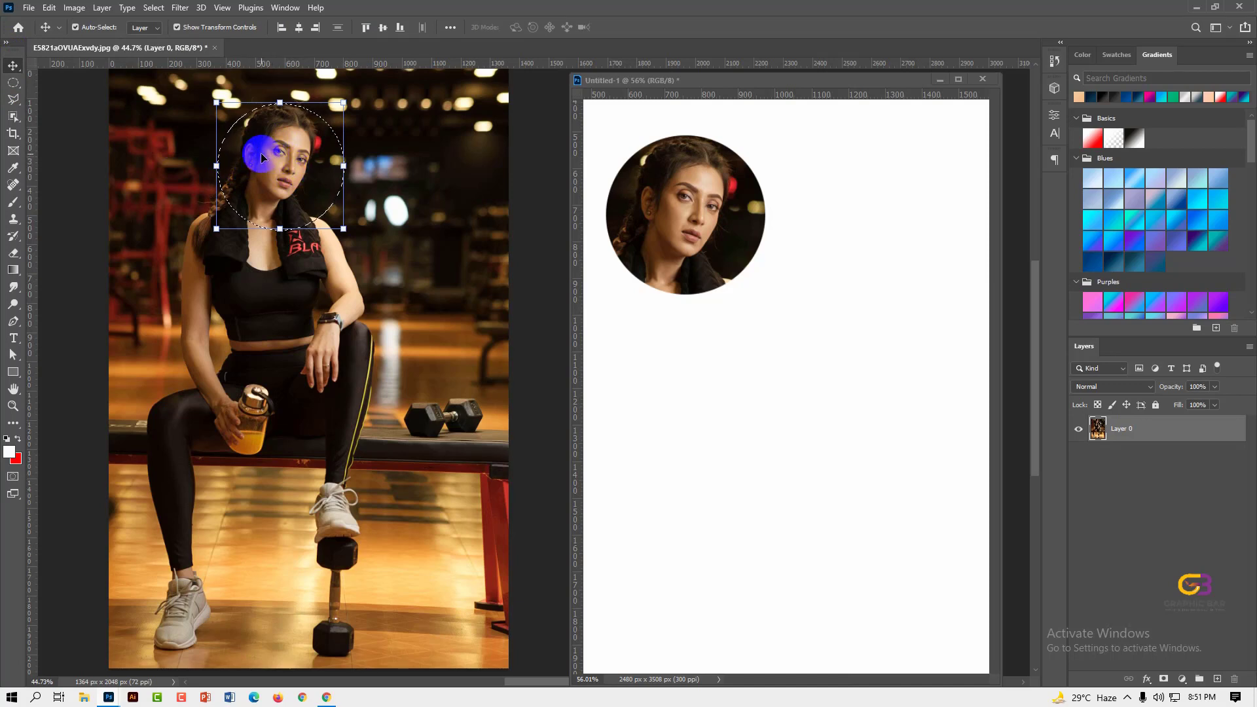
left_click_drag(273, 158, 876, 228)
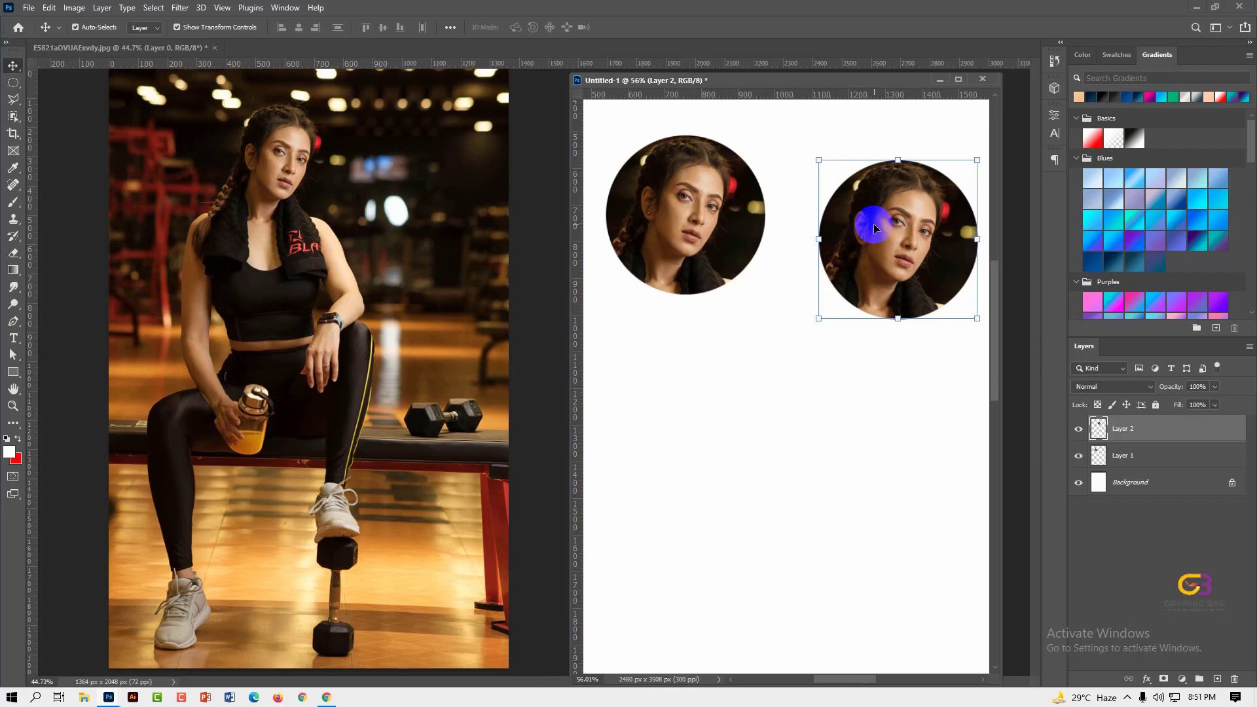
- Undo the placement of the second circular cut-out in the A4 document
key("ctrl")
key("ctrl+z")
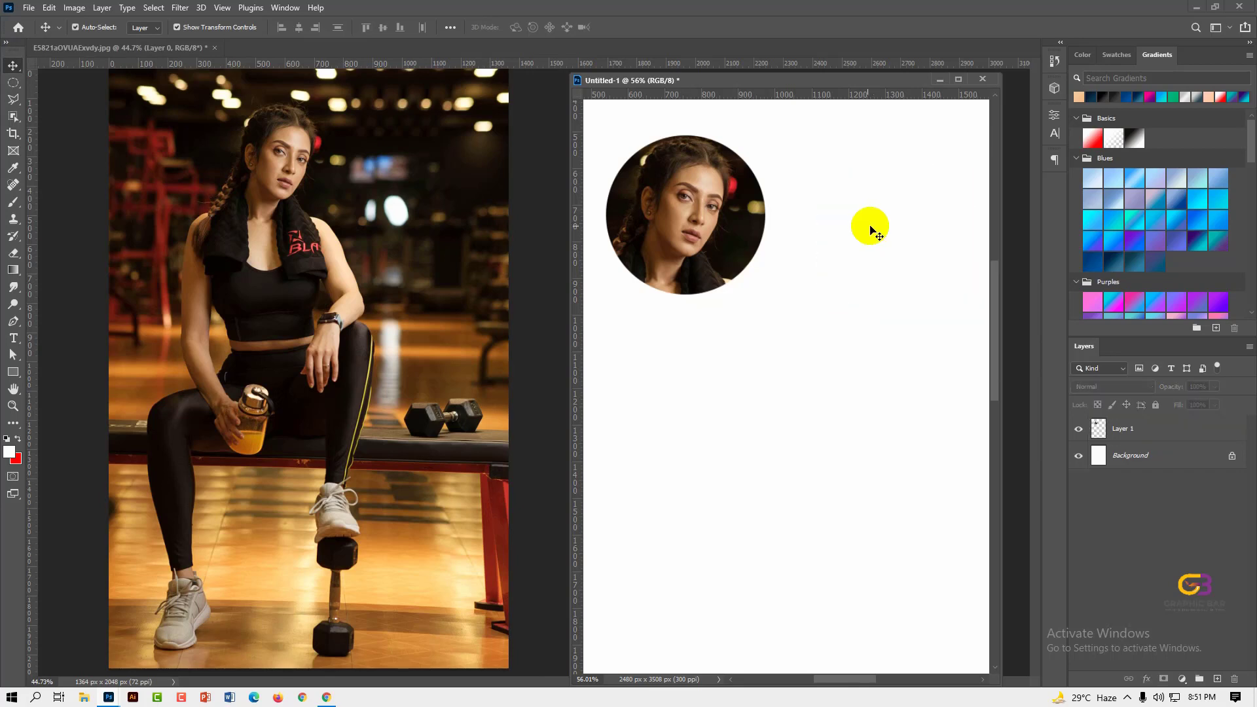
left_click(281, 160)
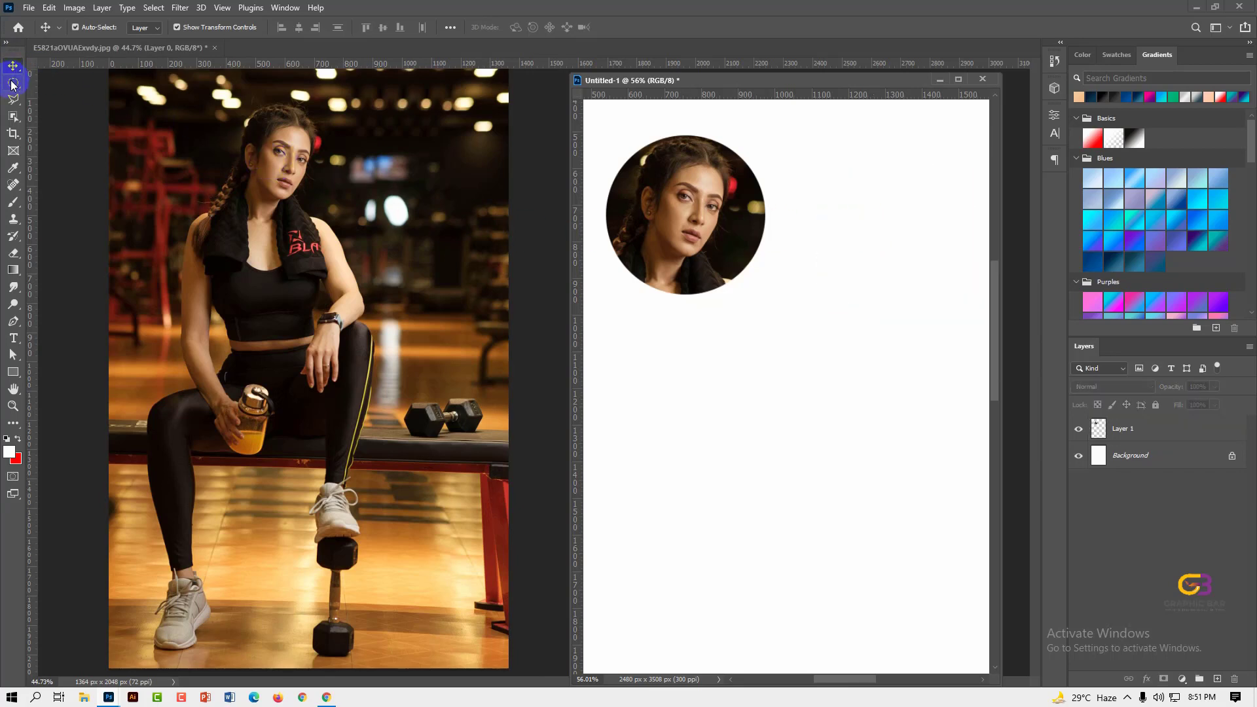
- Clear the old selection on the photo and select a new circle around the woman's face with the 25 px feather Elliptical Marquee tool
key("m")
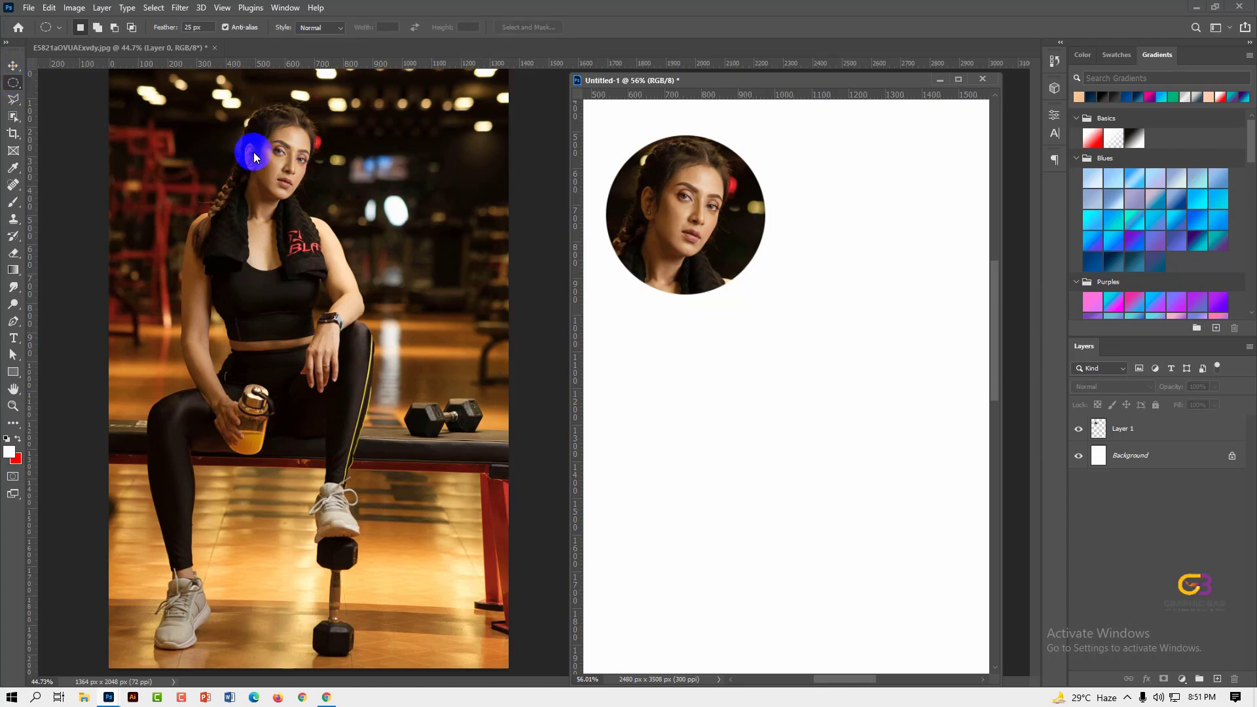
left_click(268, 159)
left_click_drag(269, 159, 361, 270)
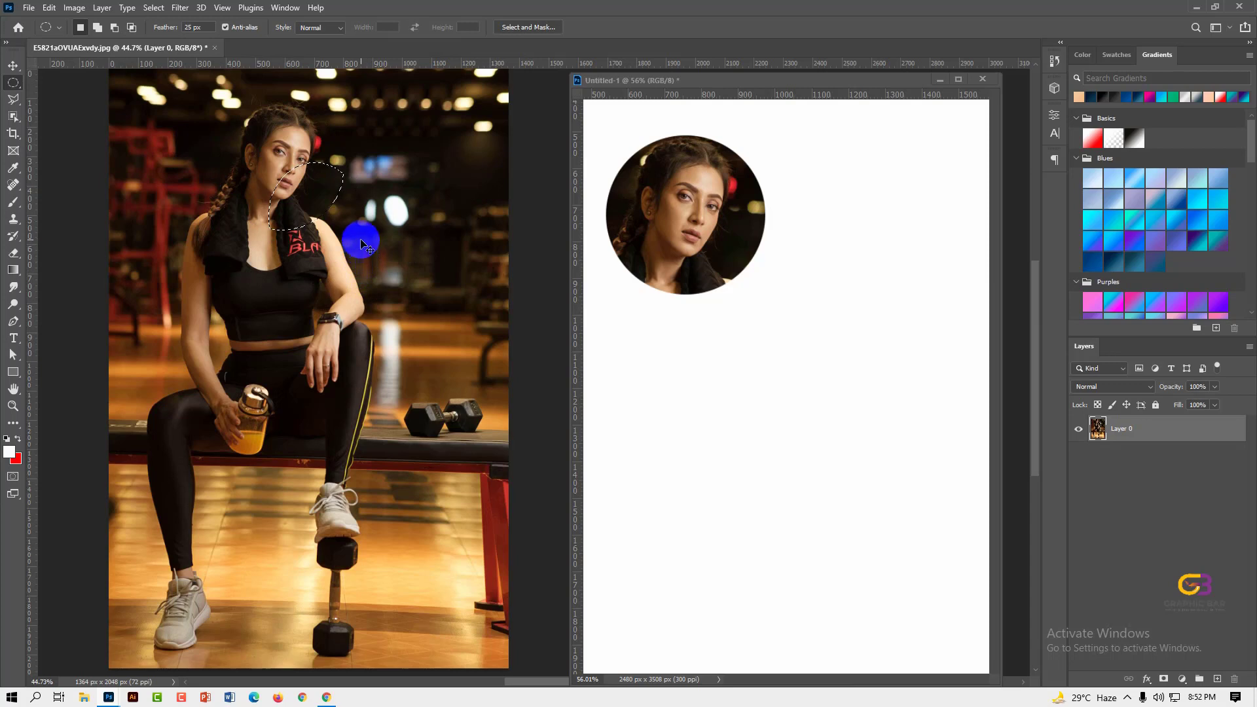
key("ctrl+z")
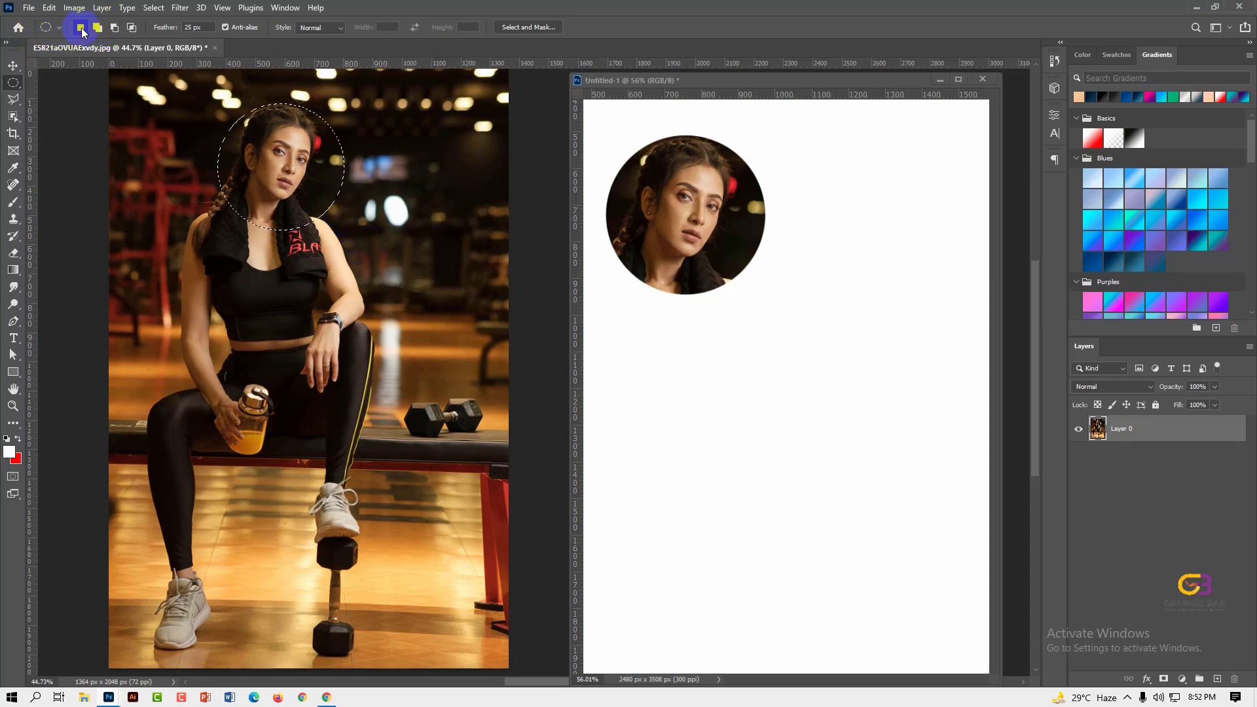
left_click(285, 151)
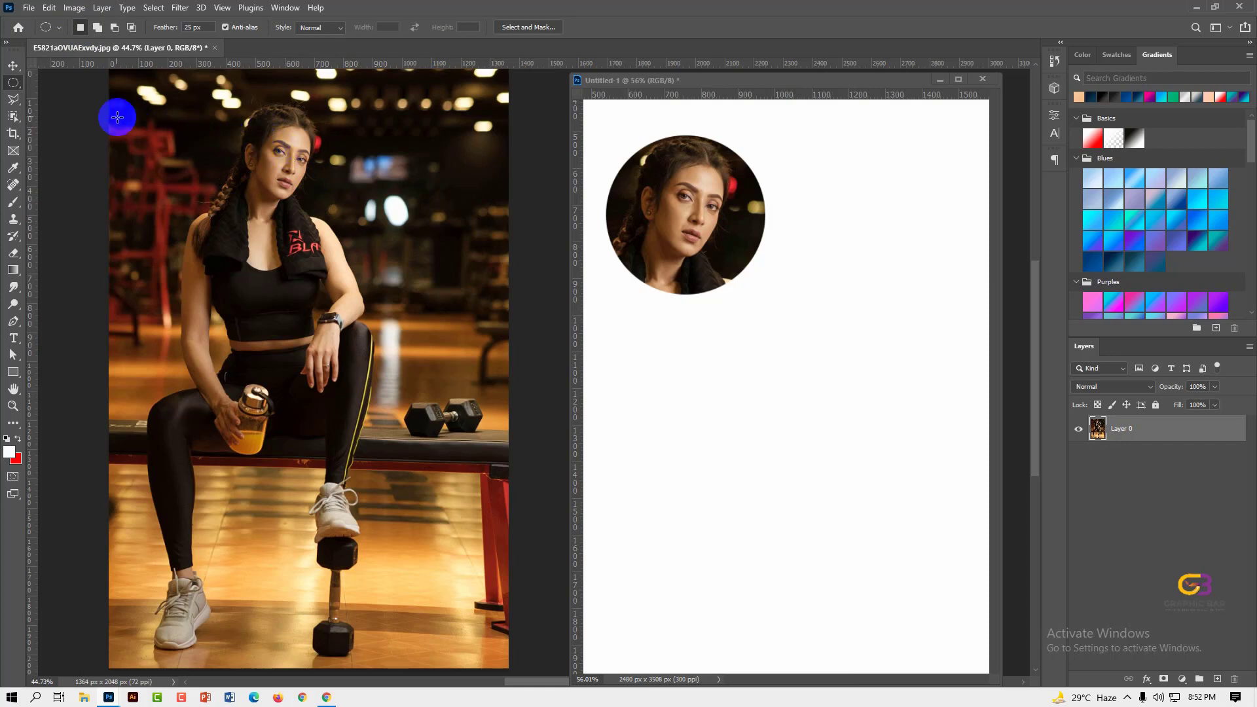
left_click_drag(265, 137, 331, 202)
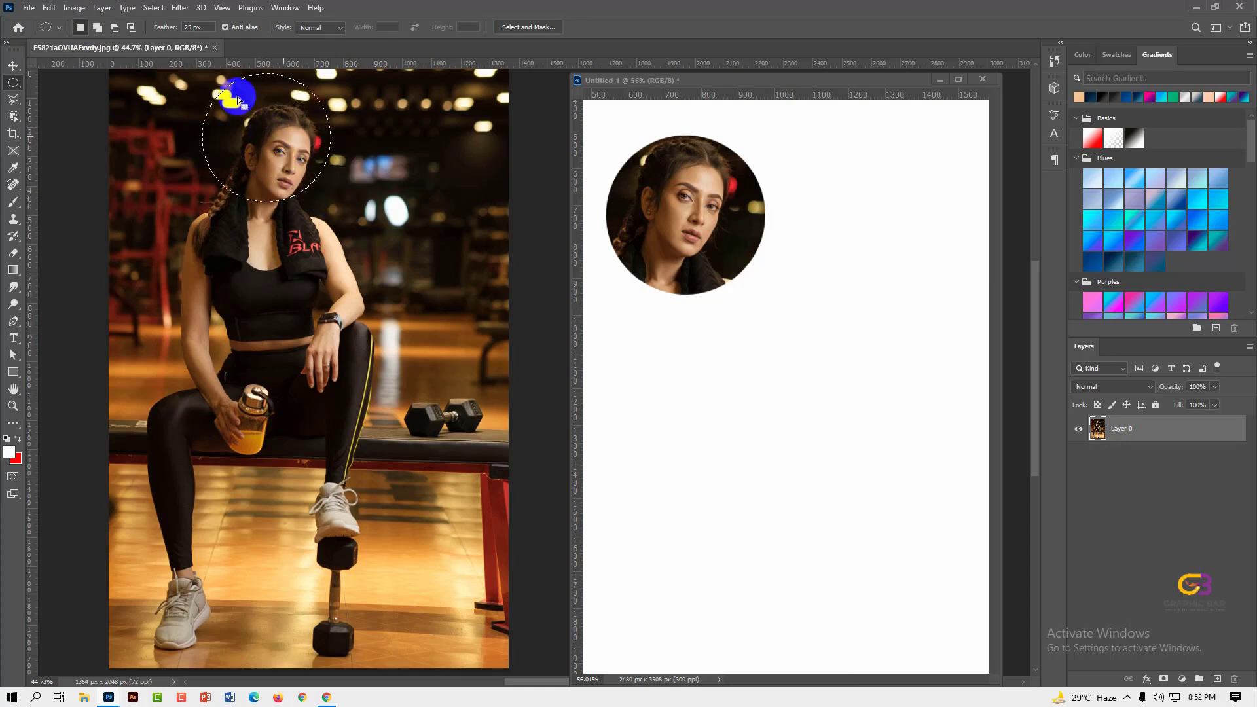
- Copy the 25 px feathered face selection onto the A4 page and align it beside the first circular cut-out
left_click(14, 65)
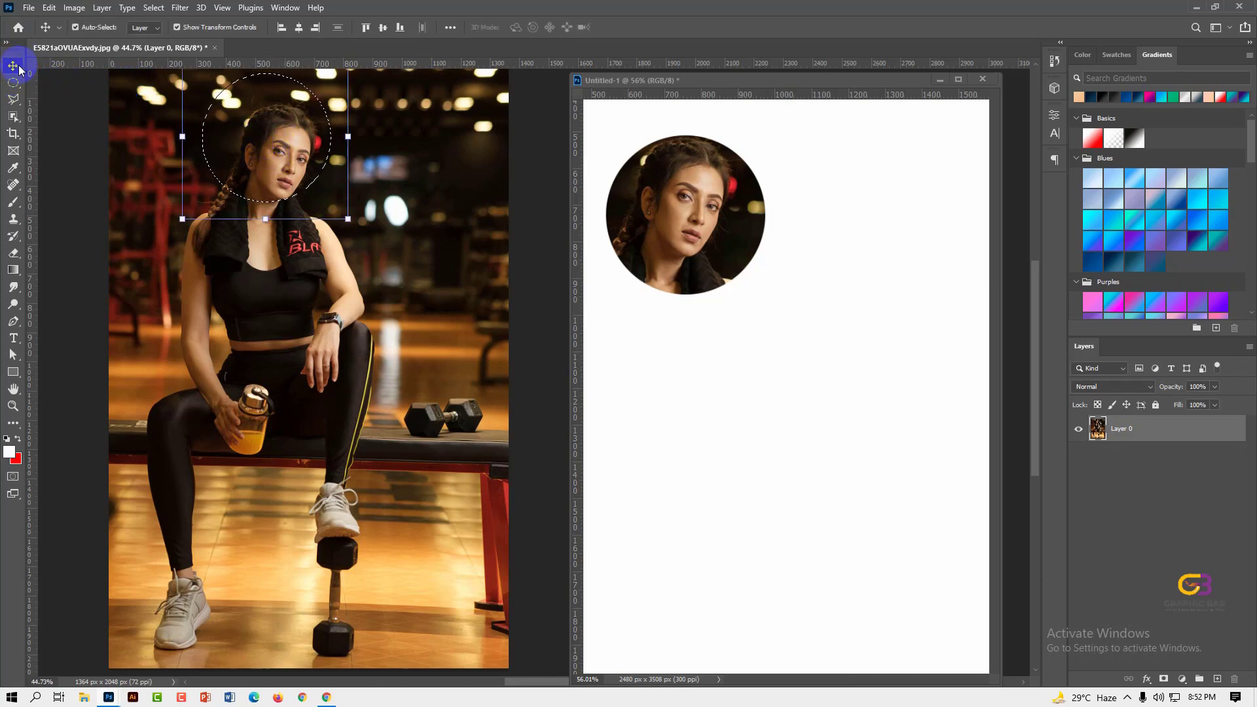
left_click_drag(290, 125, 873, 243)
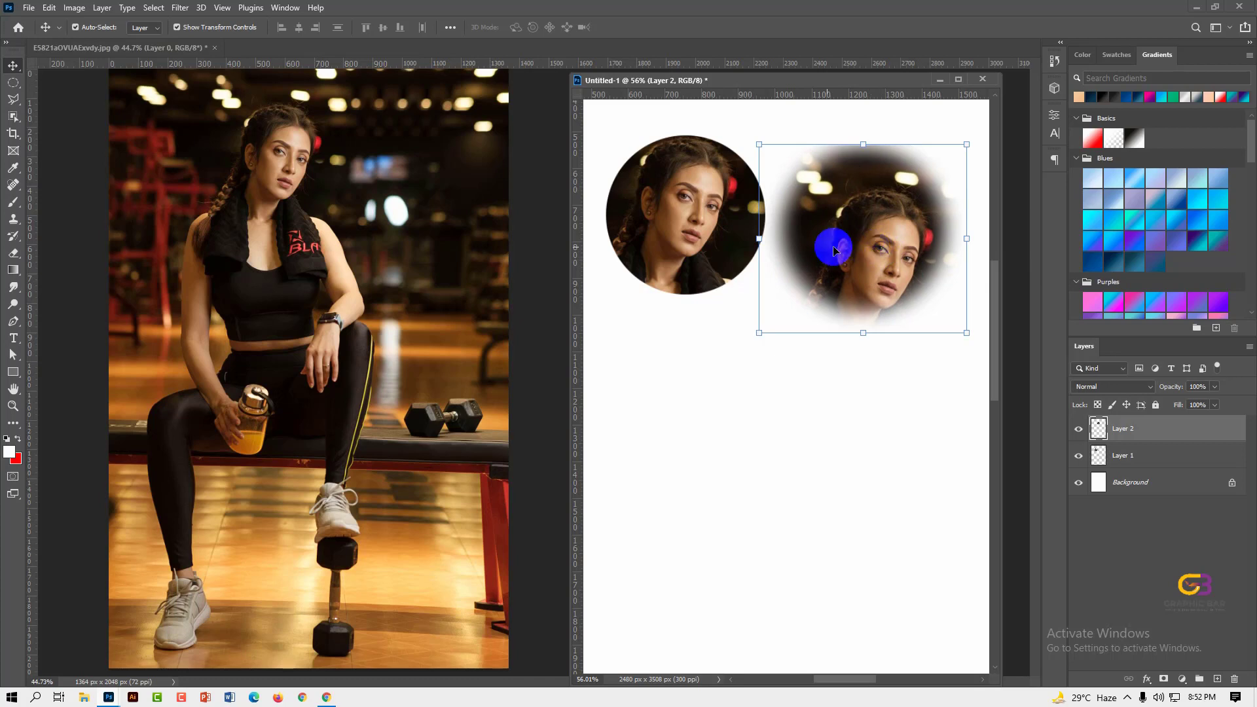
left_click_drag(881, 258, 906, 233)
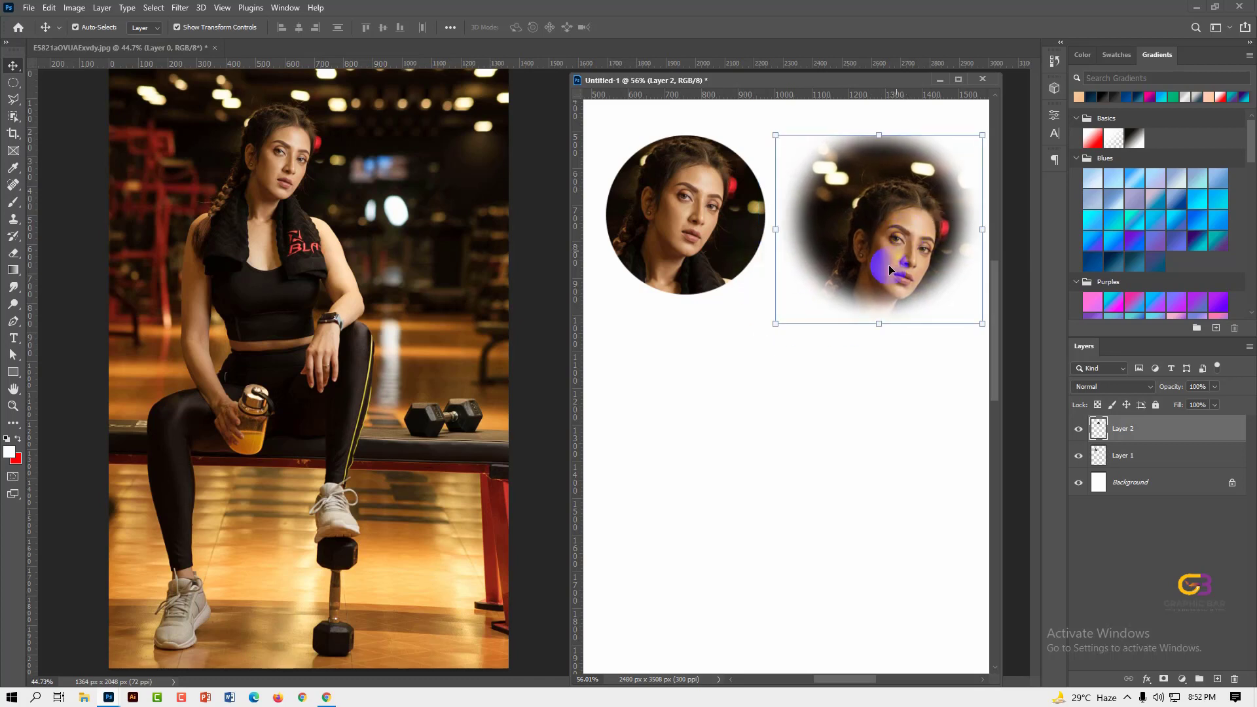
left_click(724, 406)
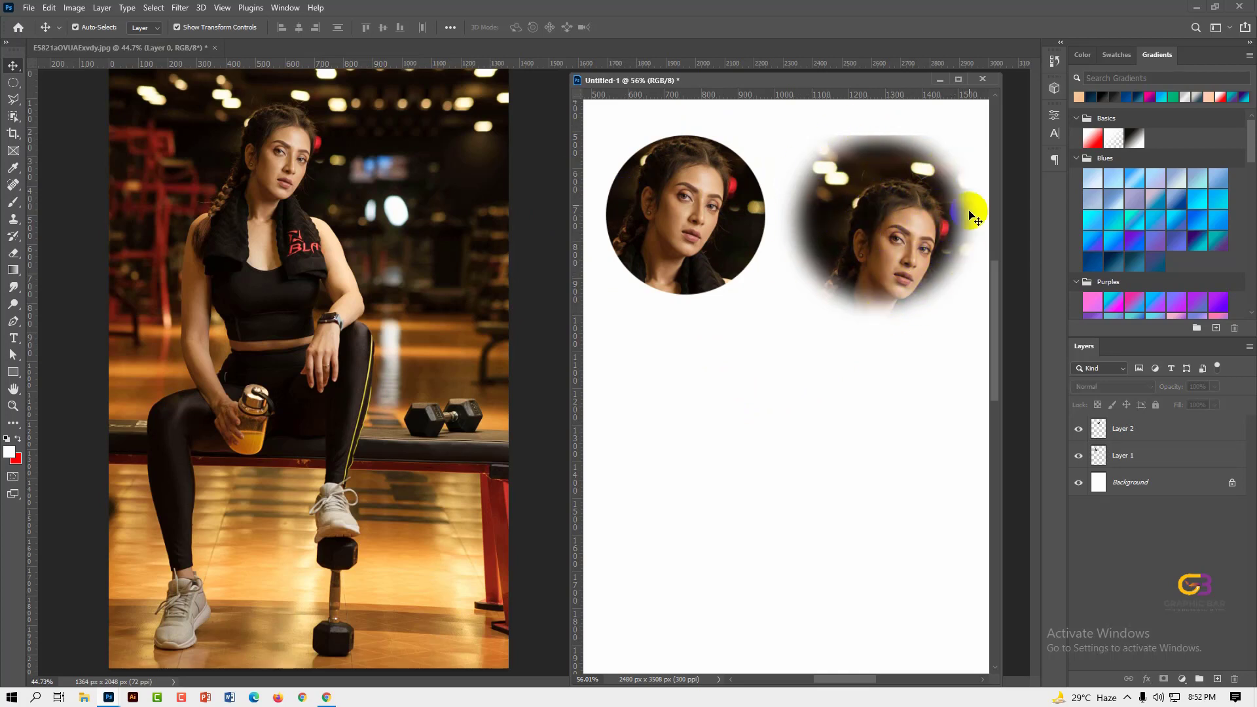
left_click_drag(912, 231, 907, 229)
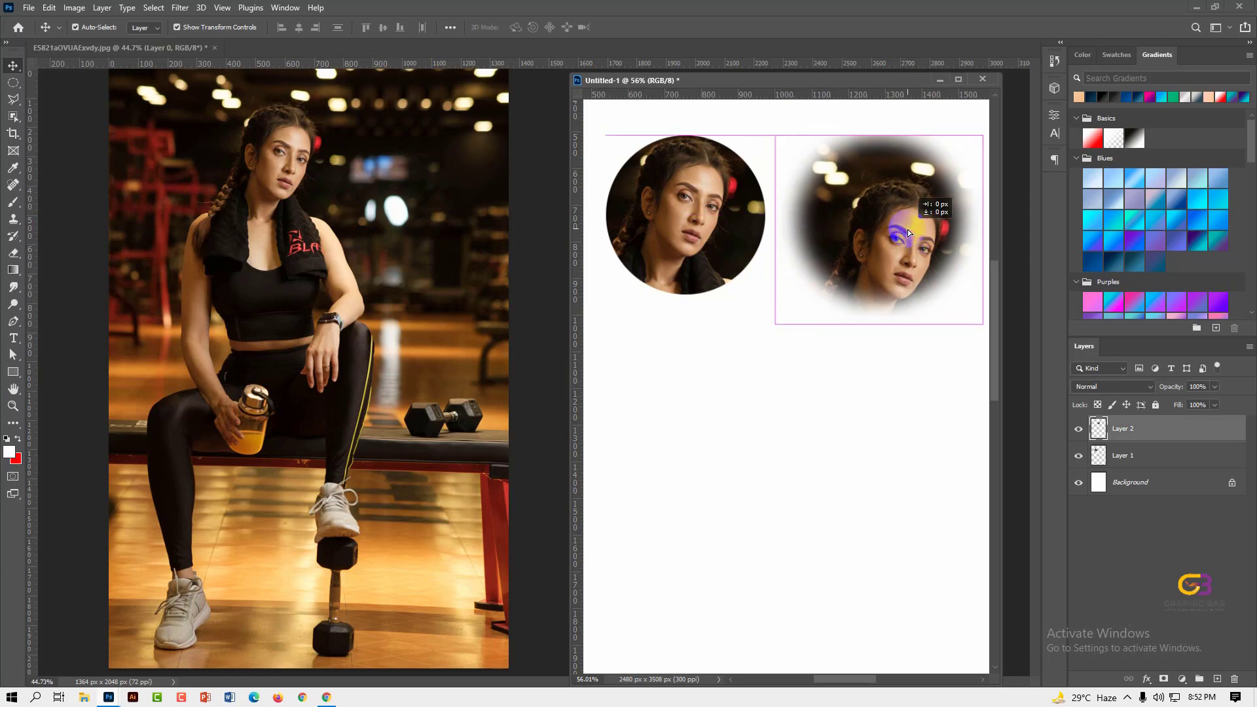
left_click(751, 393)
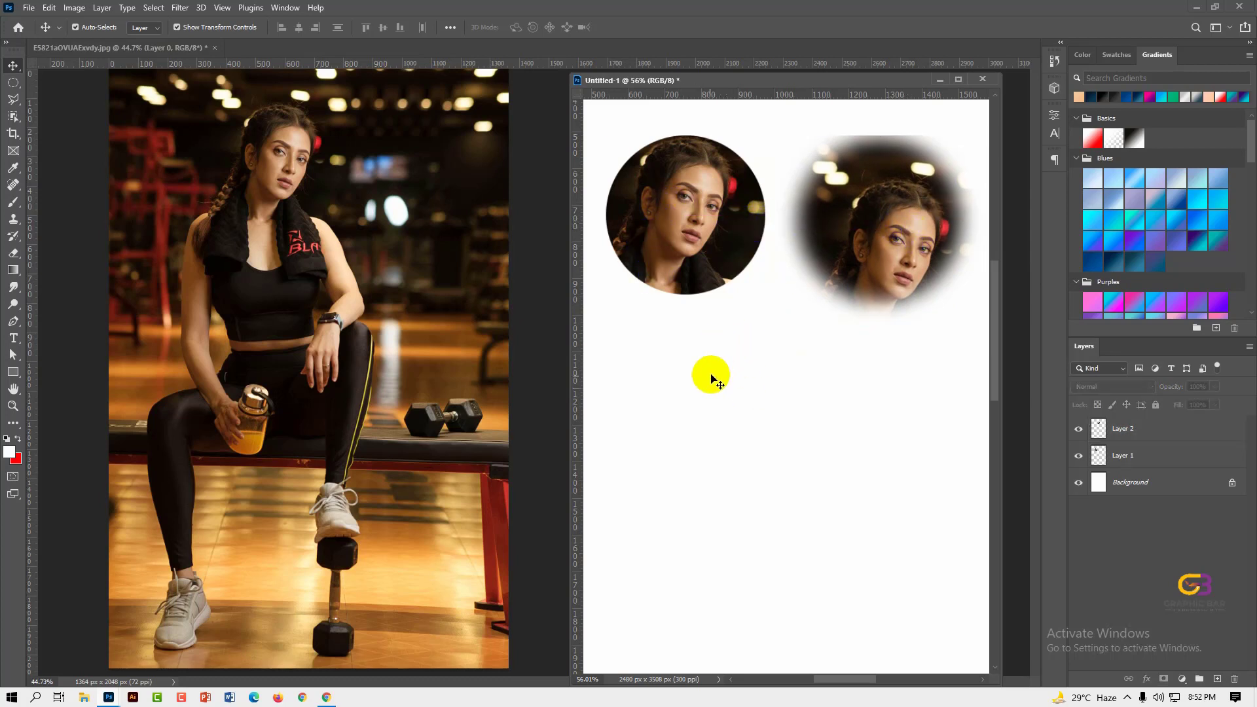
- Replace the existing selection on the photo with a new circle around the woman's face
left_click(272, 315)
left_click(13, 84)
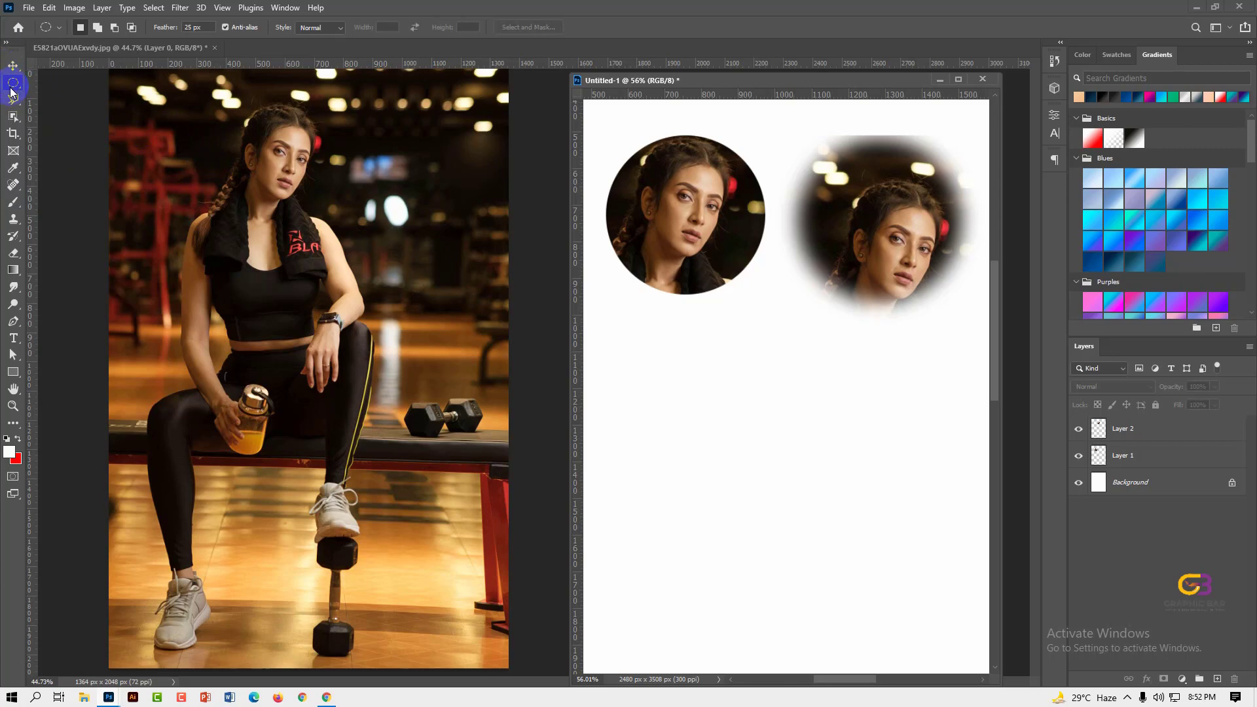
left_click(320, 200)
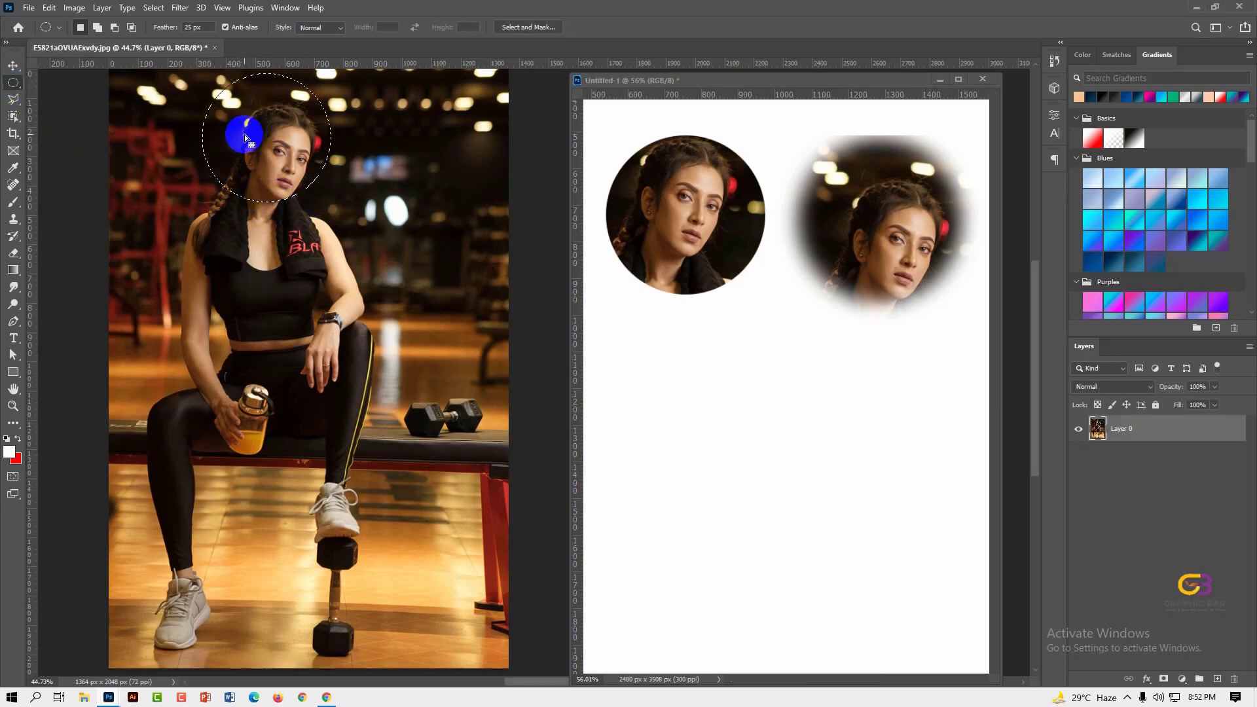
left_click(13, 65)
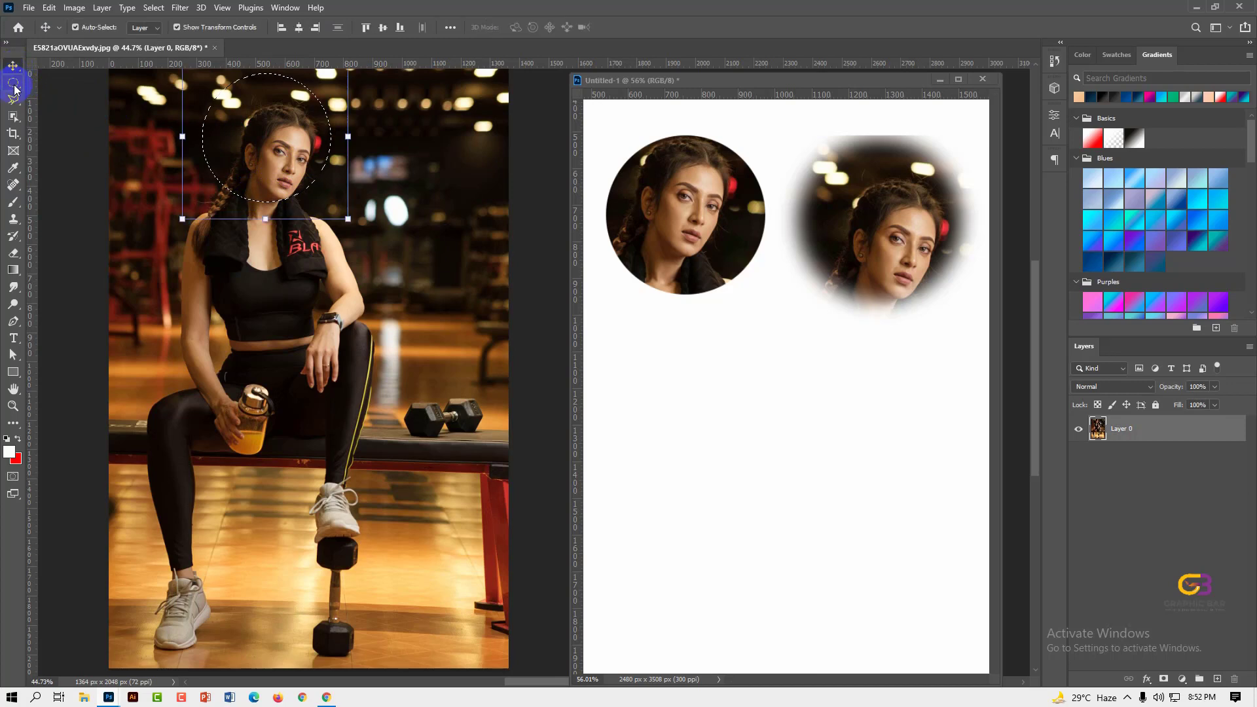
left_click(13, 85)
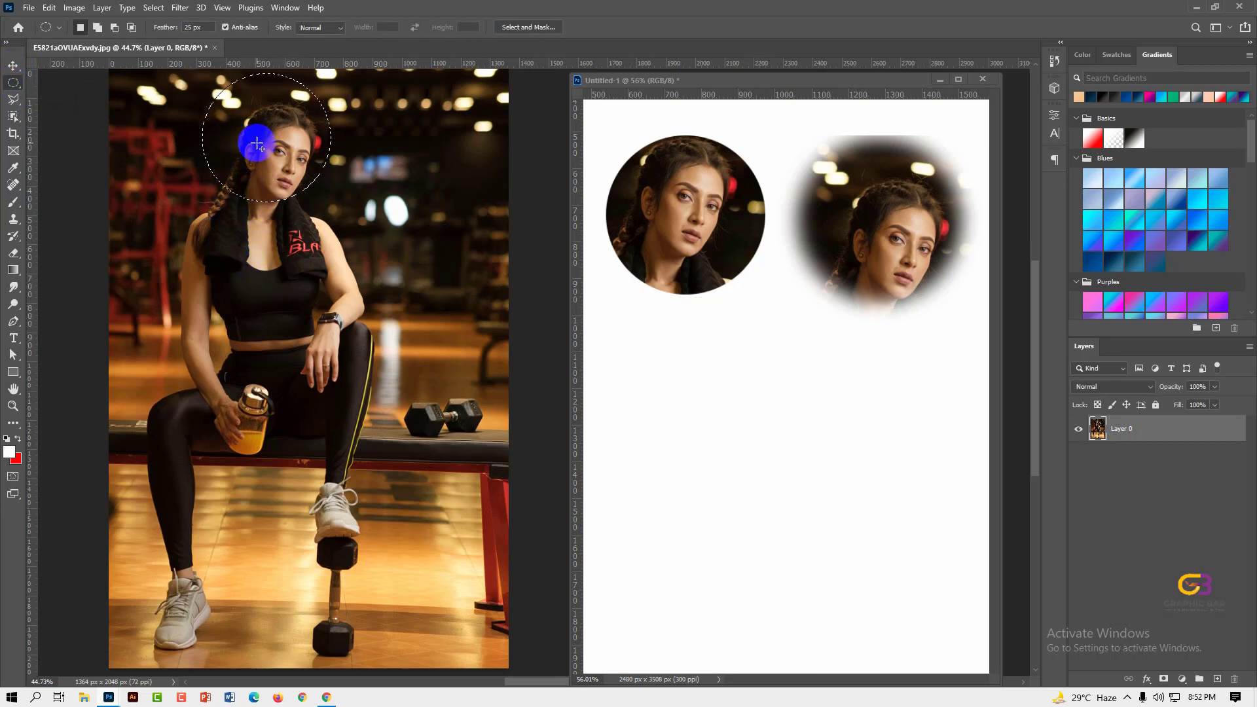
left_click_drag(257, 144, 320, 200)
left_click(313, 199)
left_click_drag(278, 157, 342, 249)
- Set the Elliptical Marquee tool's feather to 0 px
left_click(190, 27)
key("BackSpace")
key("Delete")
type("0")
key("Return")
- Feather the circular face selection by 20 pixels and copy it onto the A4 page below the first cut-out
right_click(332, 127)
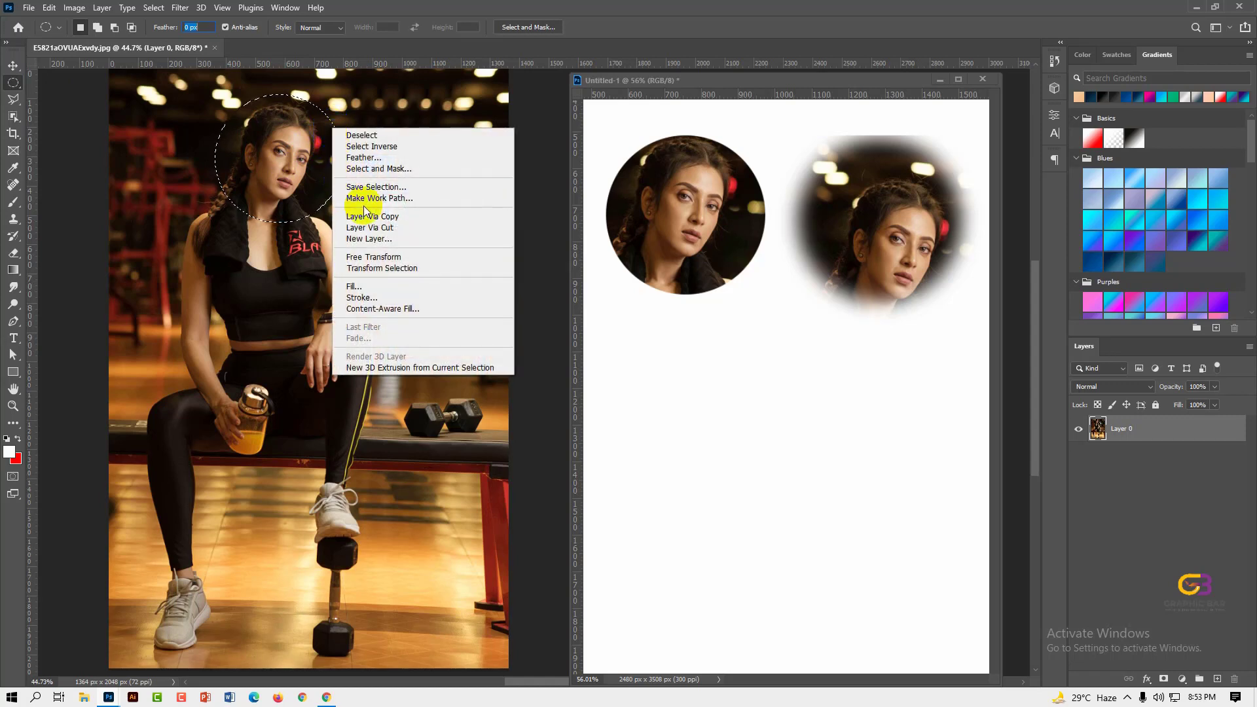
left_click(365, 161)
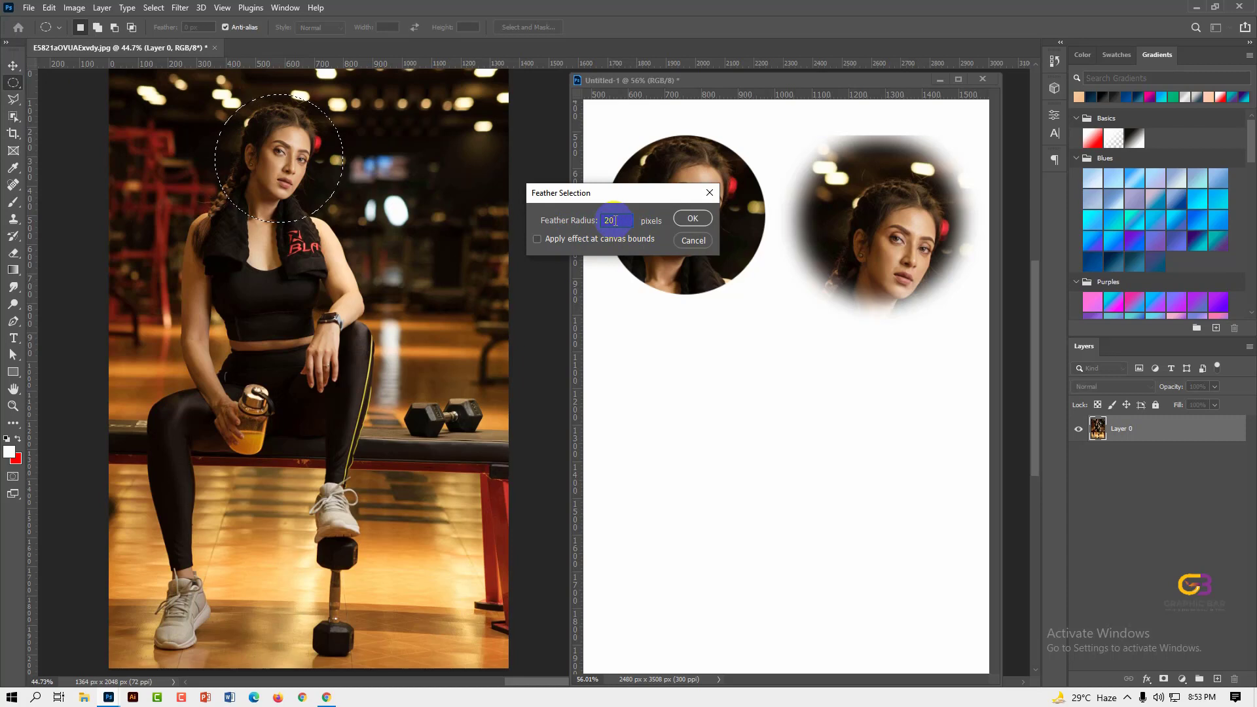
left_click_drag(606, 191, 565, 212)
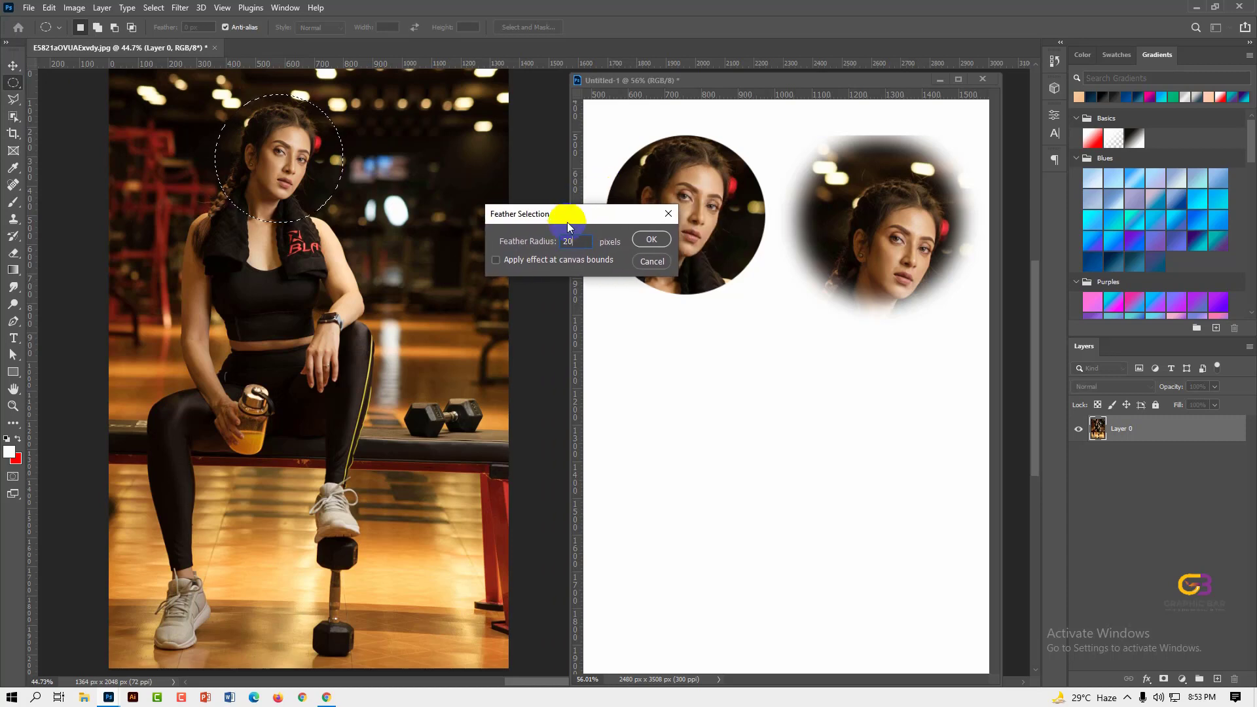
left_click(642, 240)
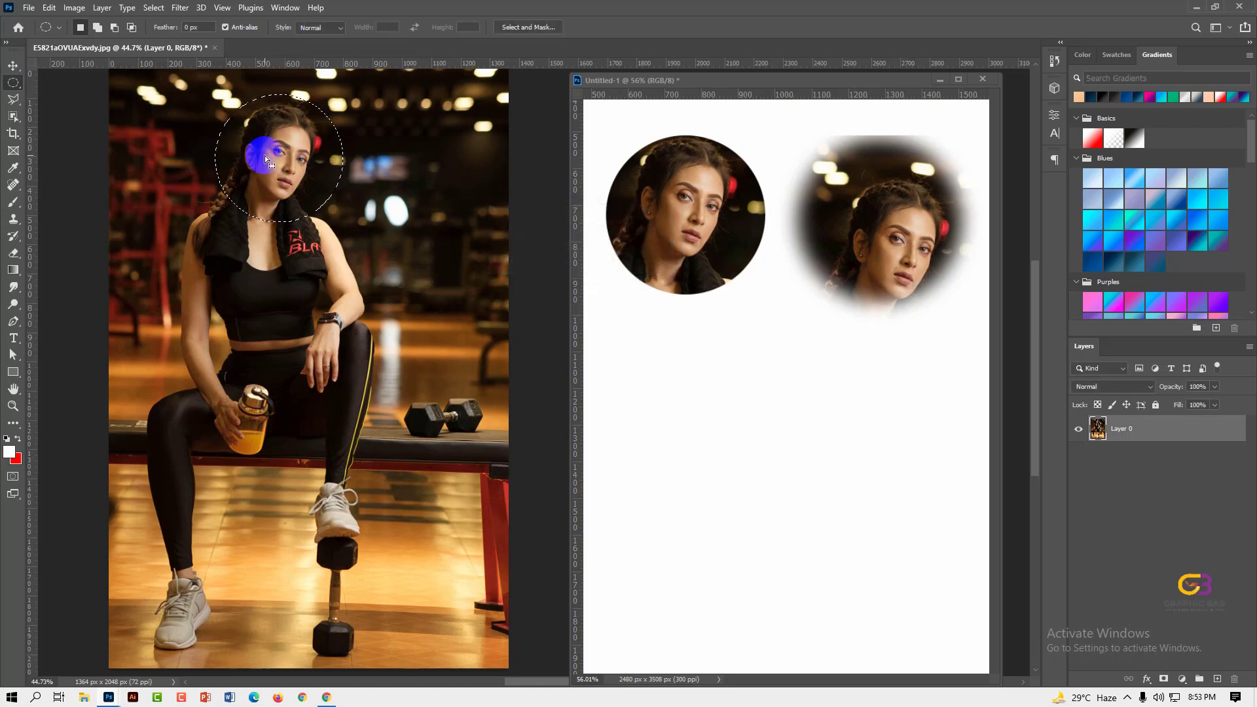
left_click(13, 66)
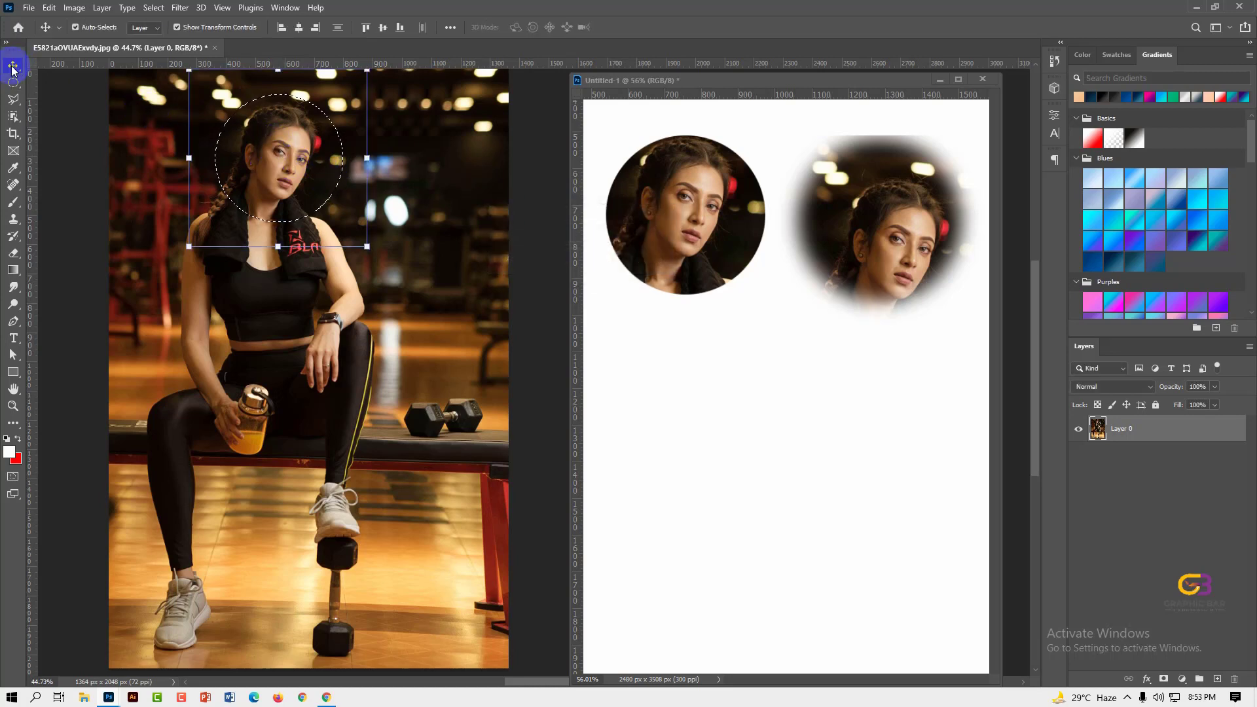
left_click_drag(272, 162, 708, 417)
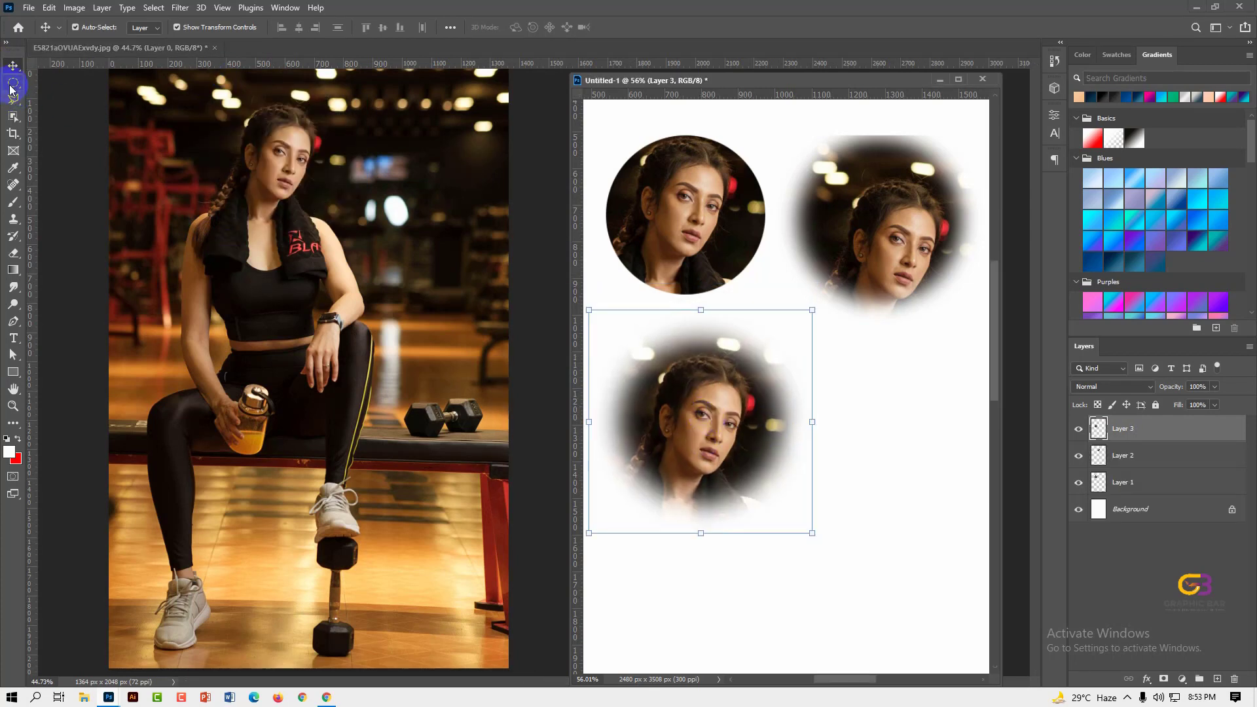
- Select another circle around the woman's face in the photo with the 0 px feather Elliptical Marquee tool
left_click(13, 85)
left_click_drag(158, 180, 158, 180)
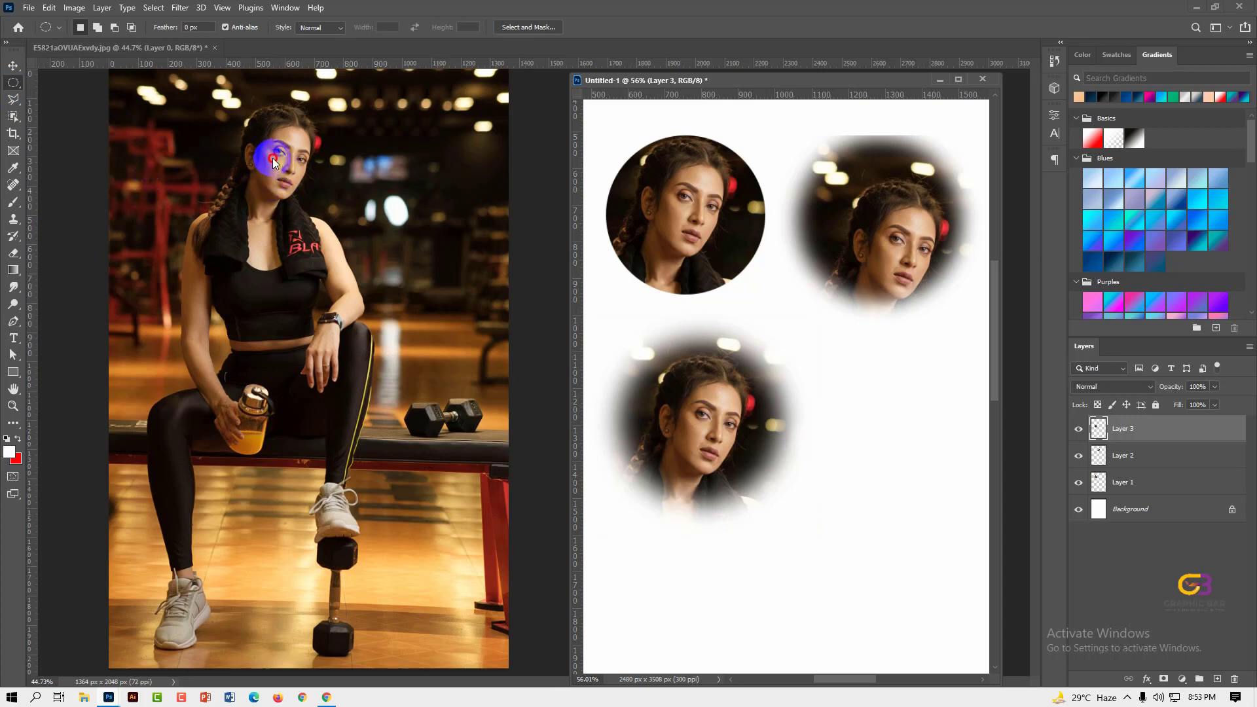
left_click_drag(272, 159, 305, 216)
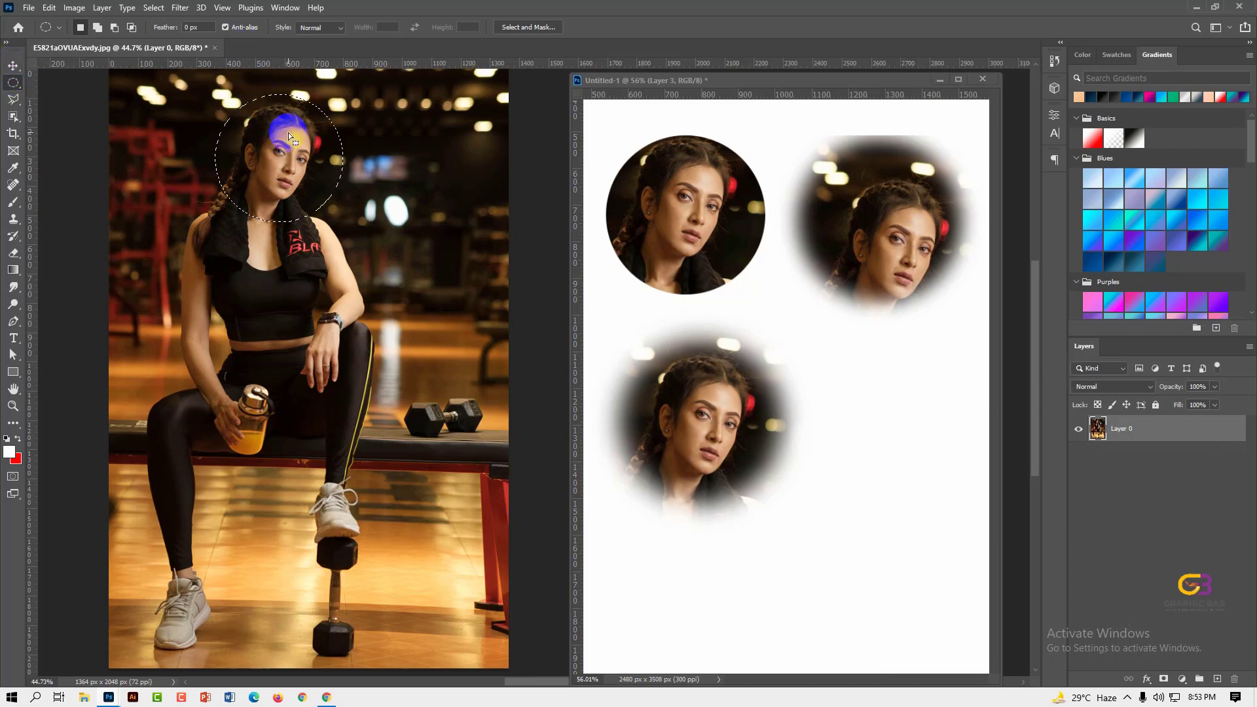
left_click_drag(288, 132, 271, 156)
- Feather the circular face selection on the photo with a radius of 30 pixels
left_click(180, 8)
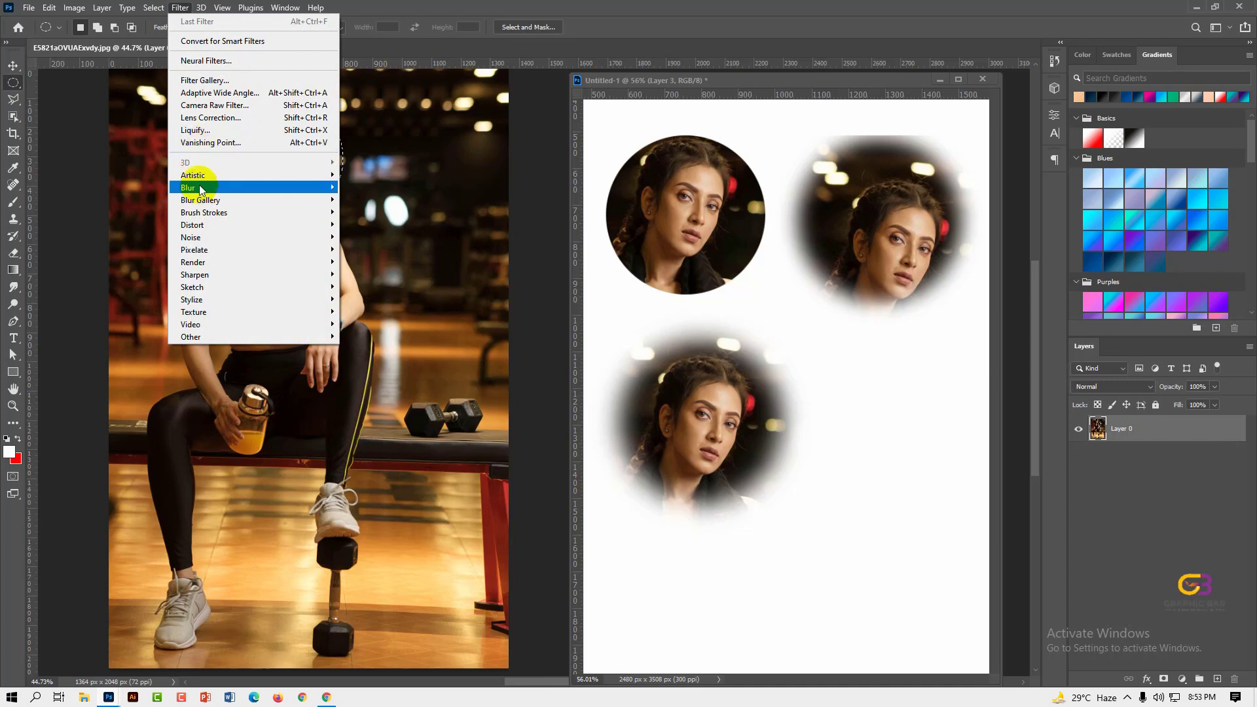
left_click(155, 8)
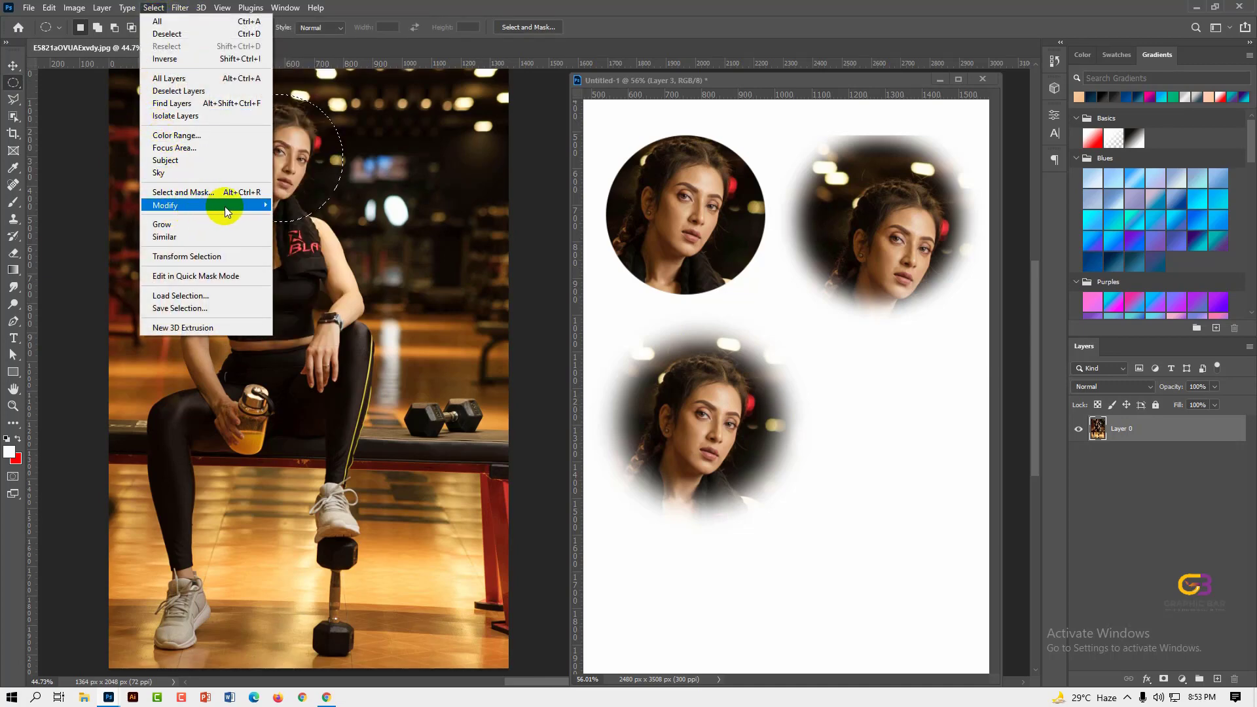
mouse_move(225, 207)
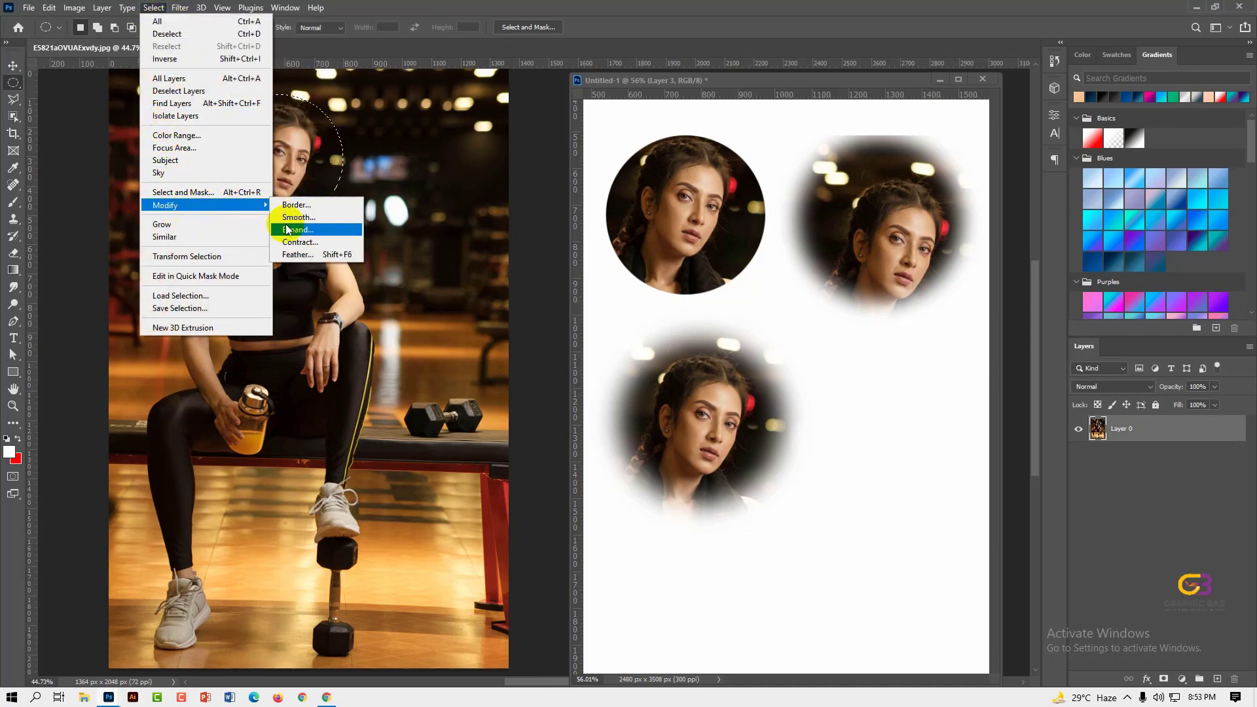
left_click(330, 255)
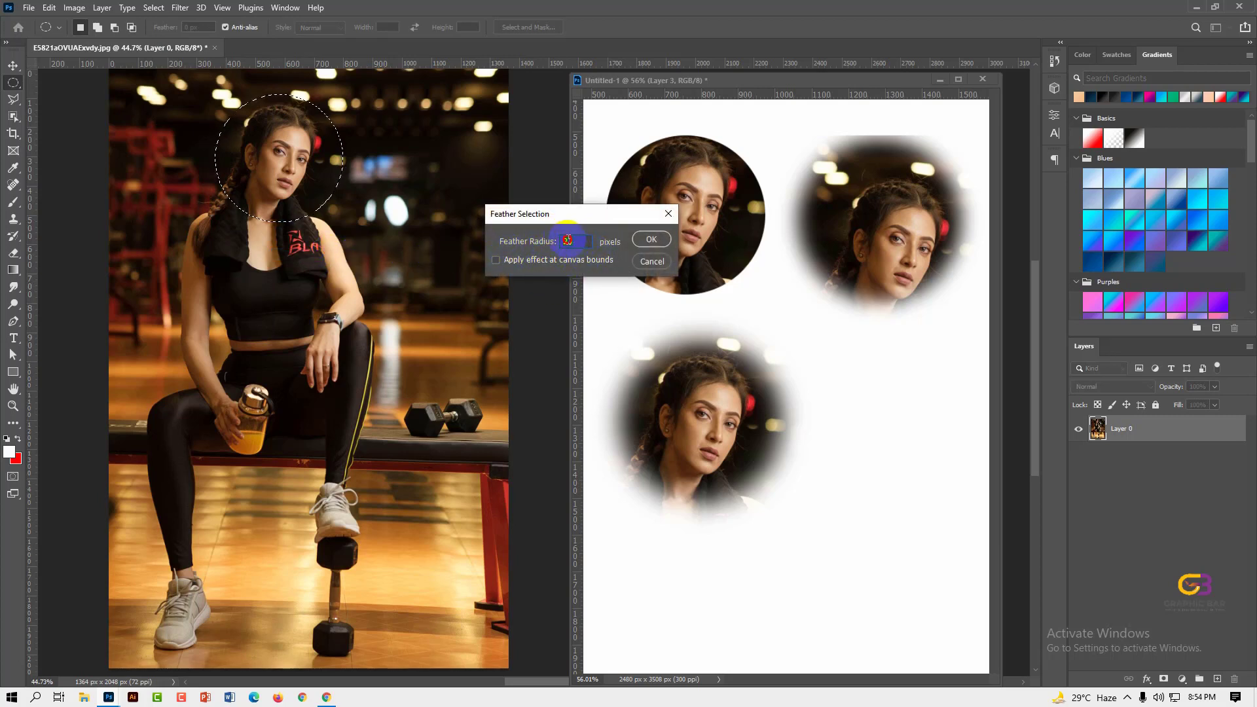
left_click(567, 240)
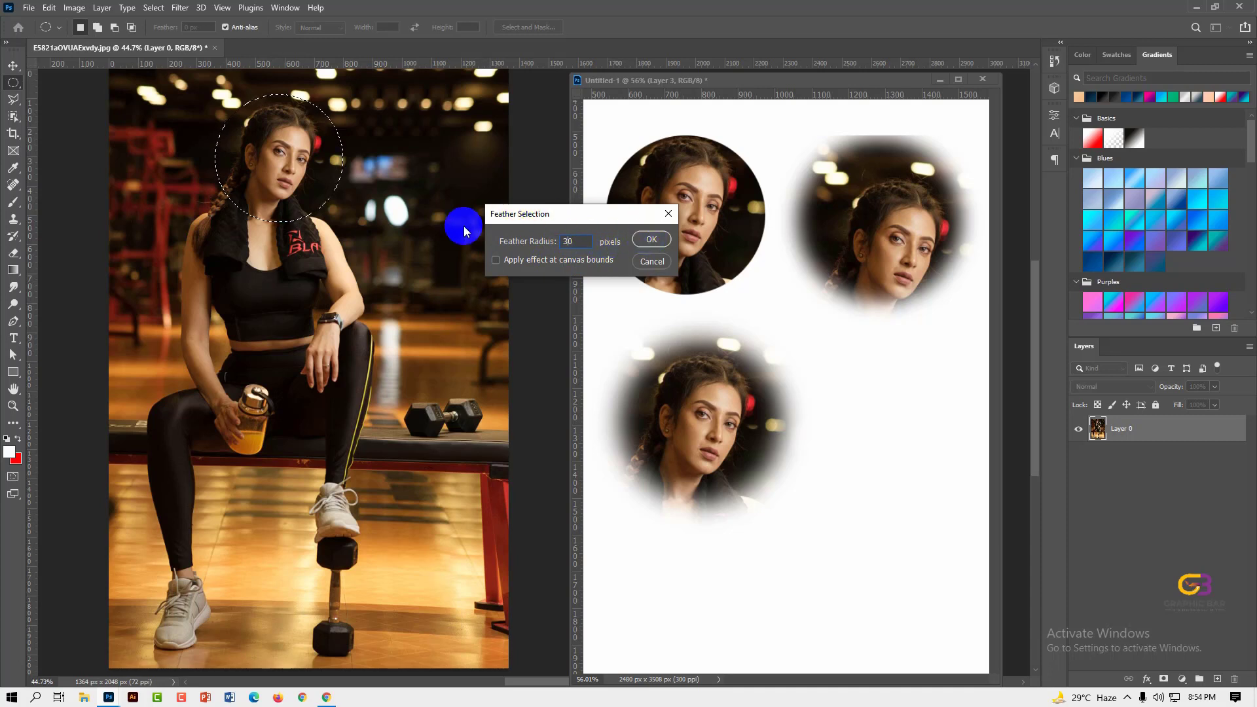
left_click(652, 241)
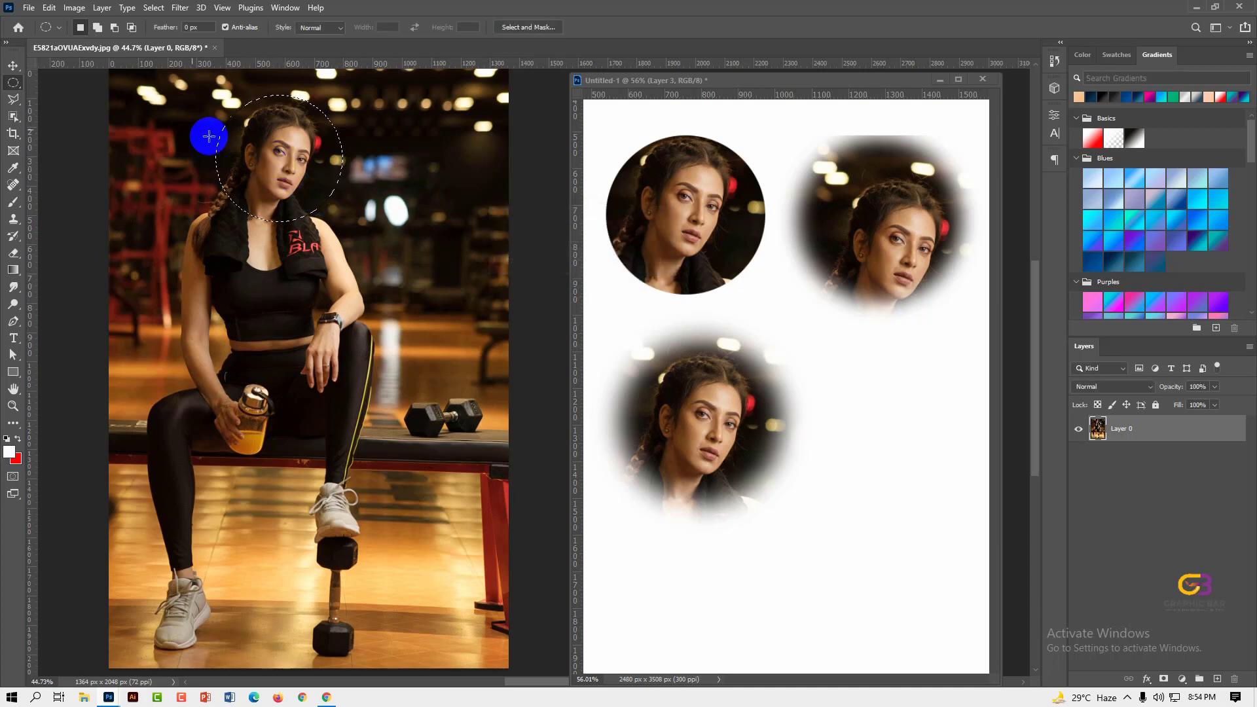
- Copy the 30 px feathered face selection onto the A4 page below the second cut-out and shift it slightly right, away from the third cut-out
left_click(13, 65)
left_click_drag(266, 146, 860, 540)
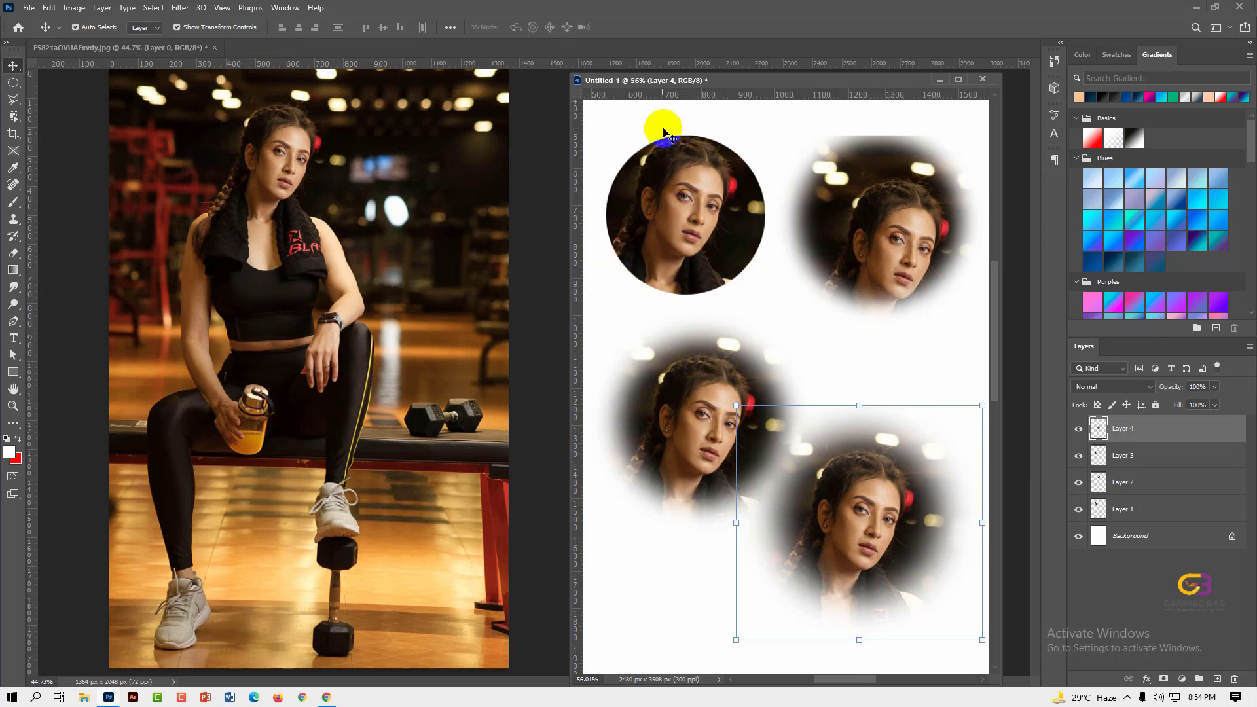
left_click_drag(778, 78, 729, 77)
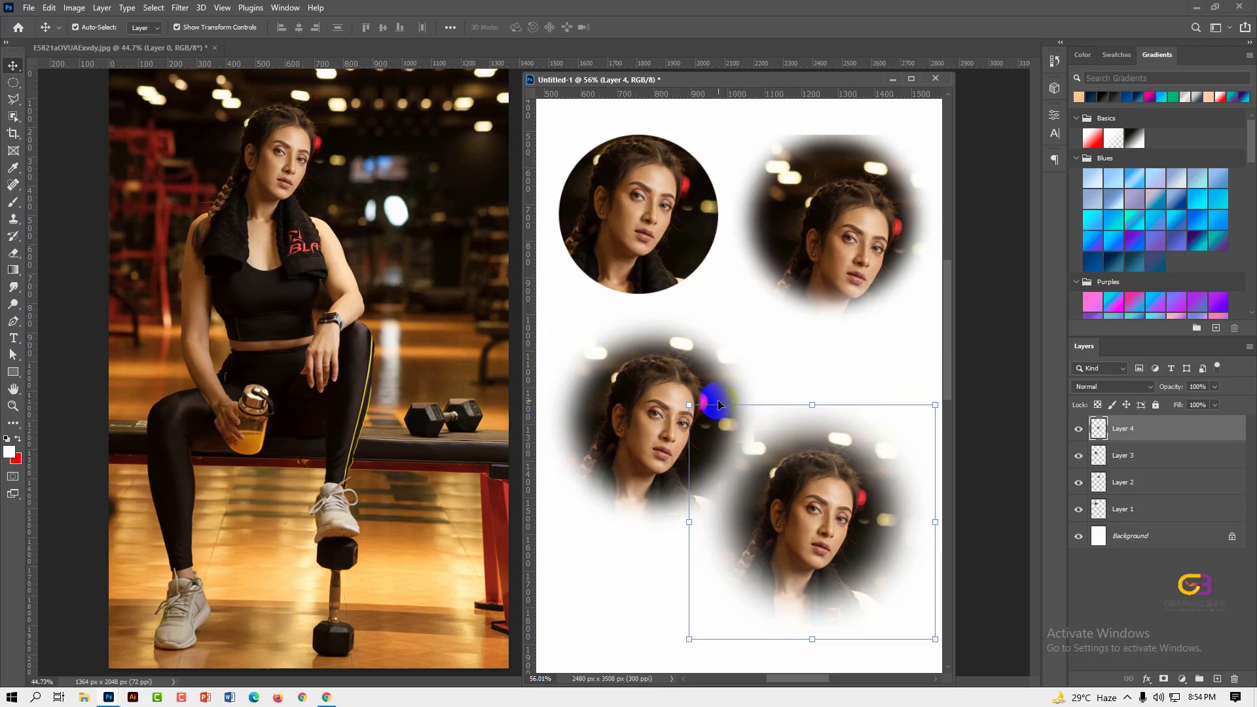
mouse_move(828, 517)
left_mouse_down()
mouse_move(834, 424)
mouse_move(836, 527)
mouse_move(833, 466)
mouse_move(835, 515)
left_mouse_up()
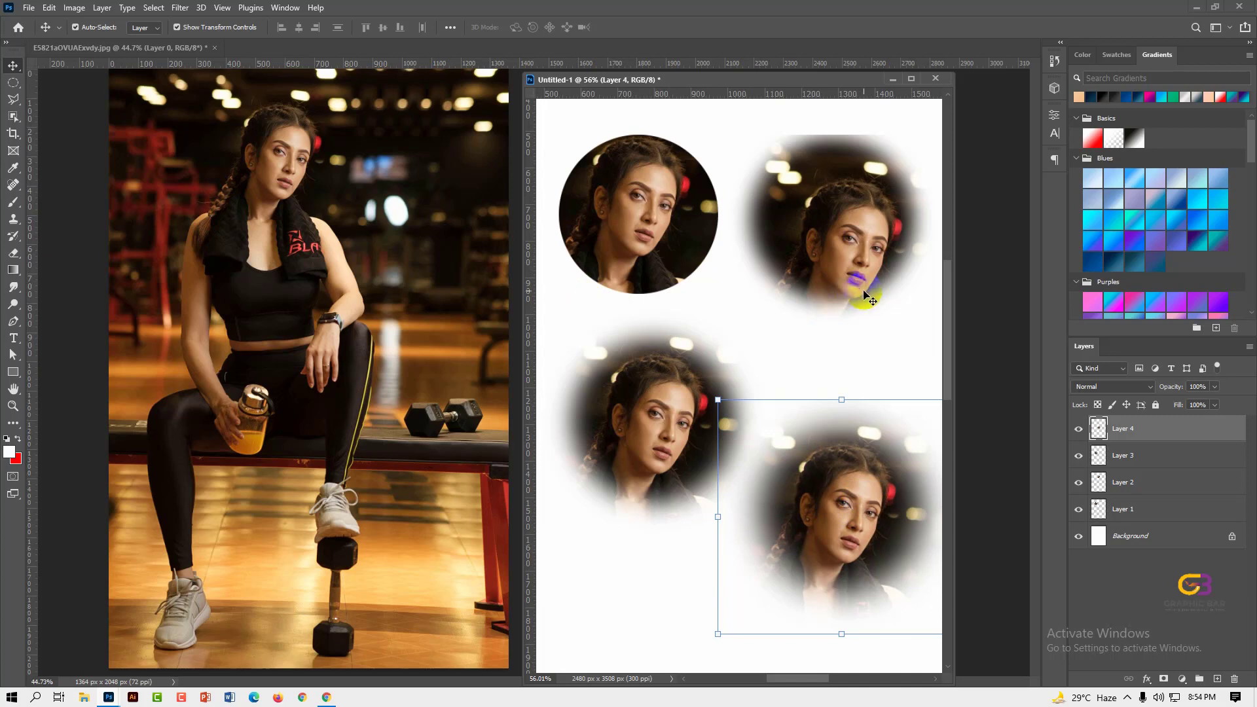
left_click(864, 331)
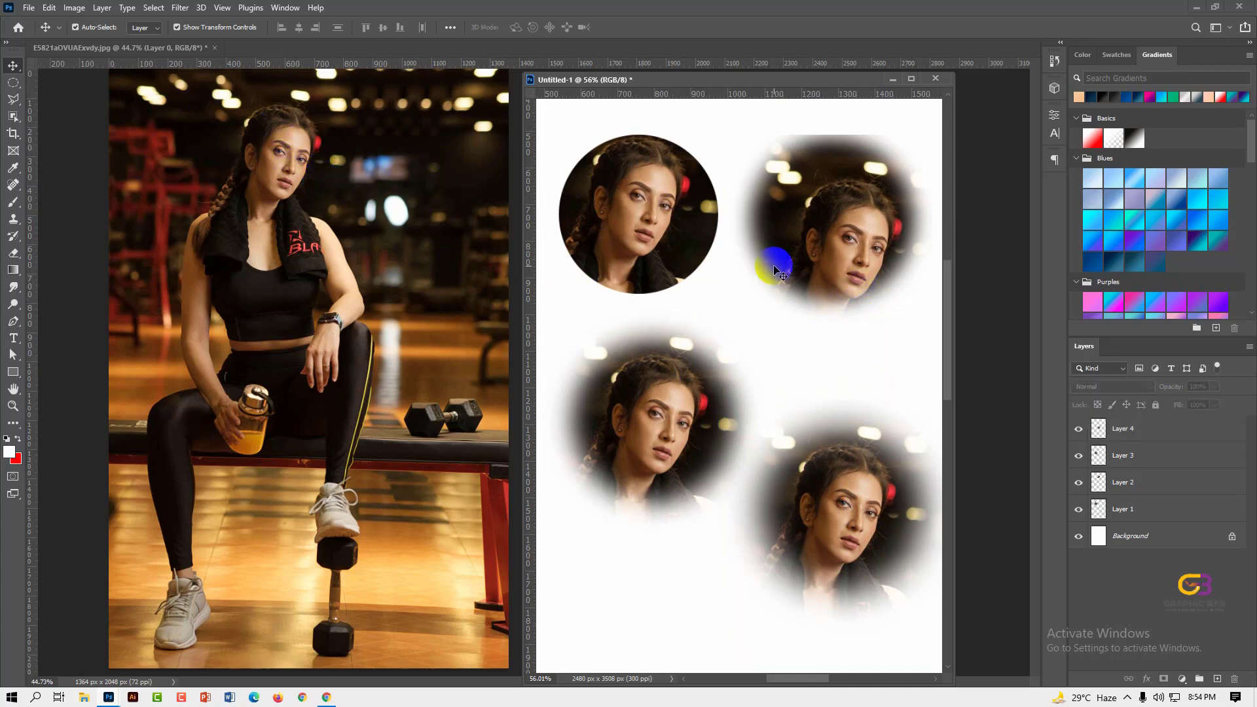
left_click_drag(809, 79, 846, 84)
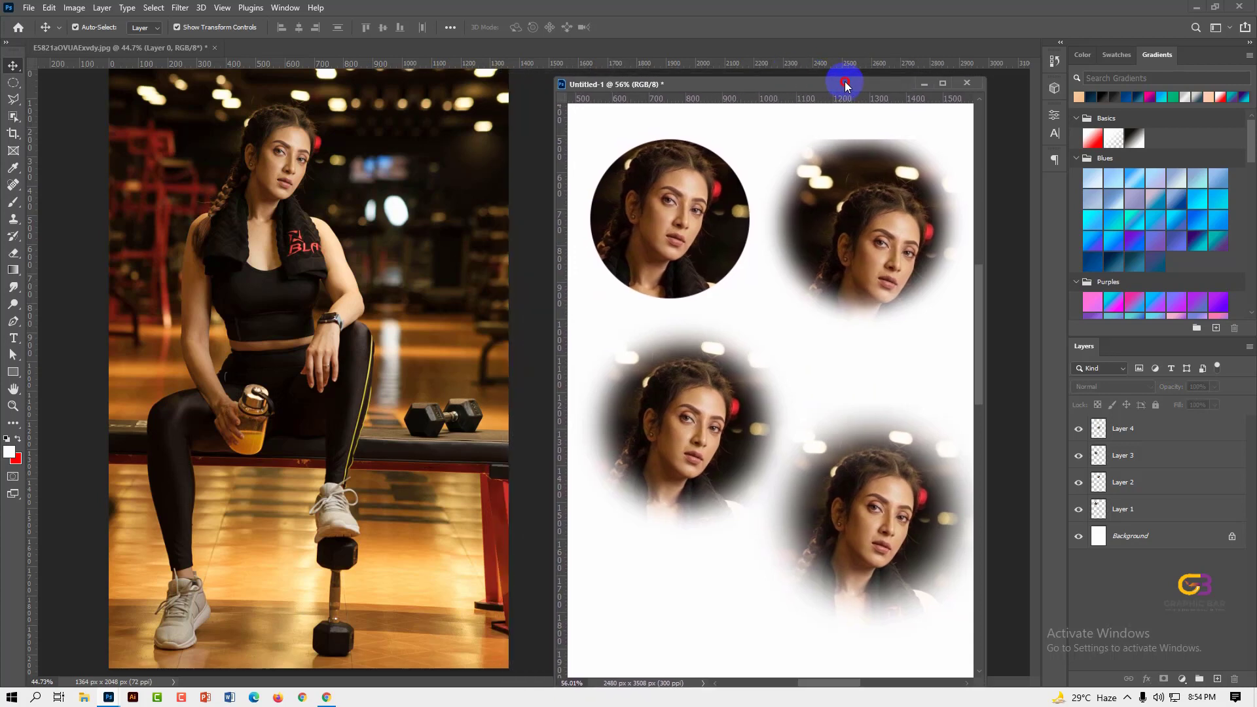